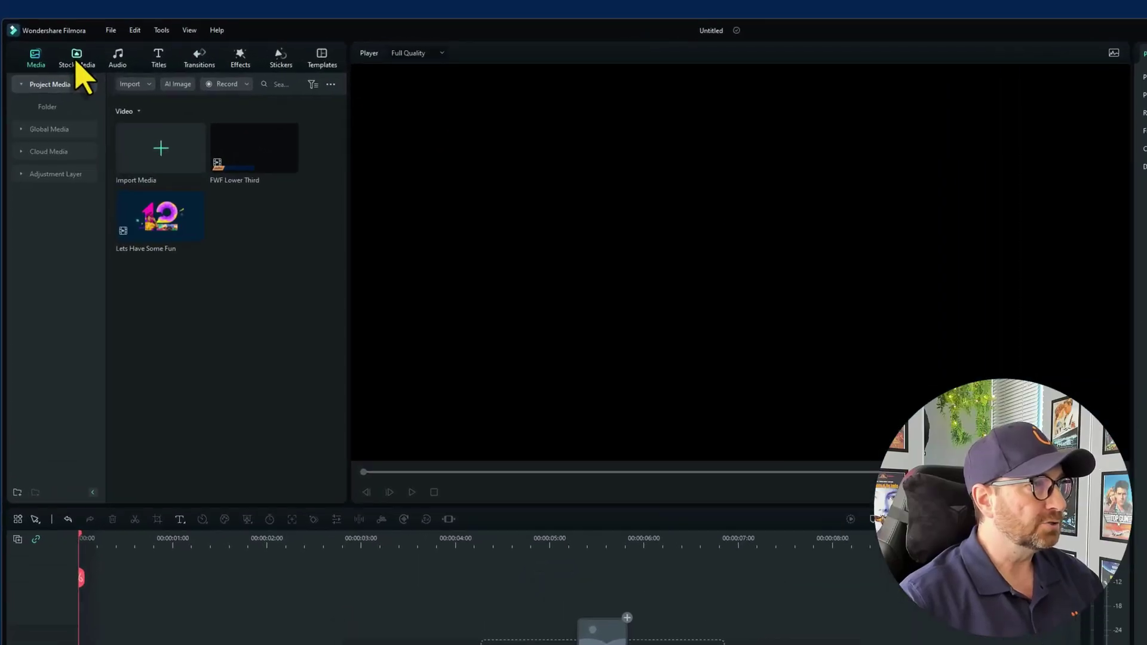
# Drag the tulip clip from Stock Media > Mine onto the timeline, keeping the 2560 x 1440 30fps project settings
pyautogui.click(93, 76)
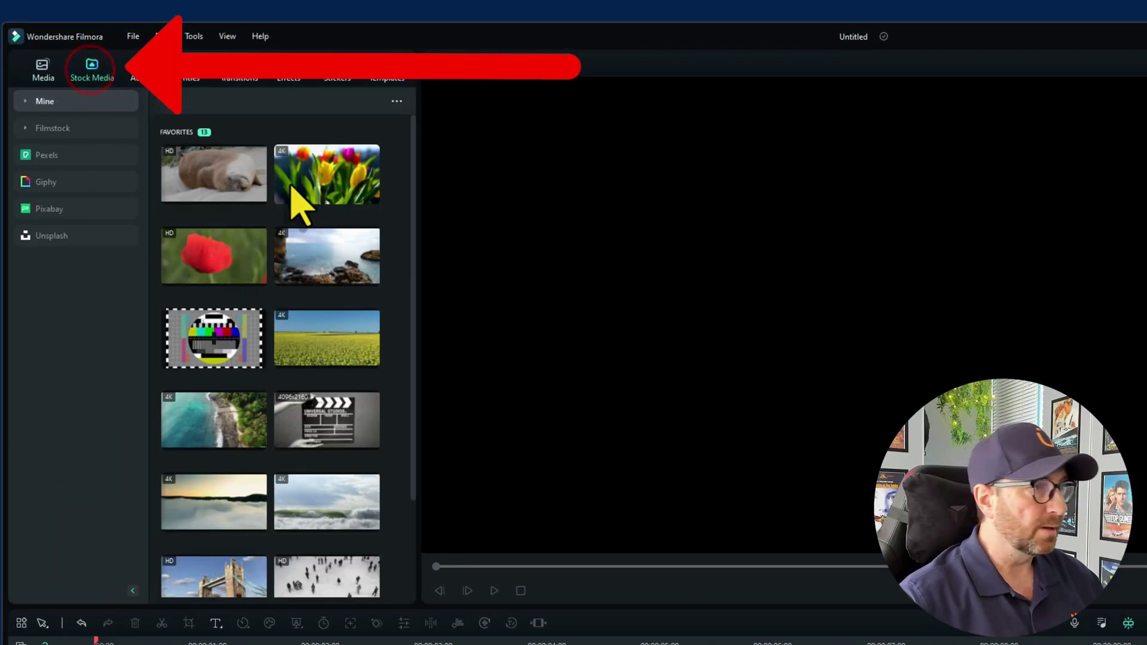
pyautogui.moveTo(333, 188); pyautogui.dragTo(68, 588)
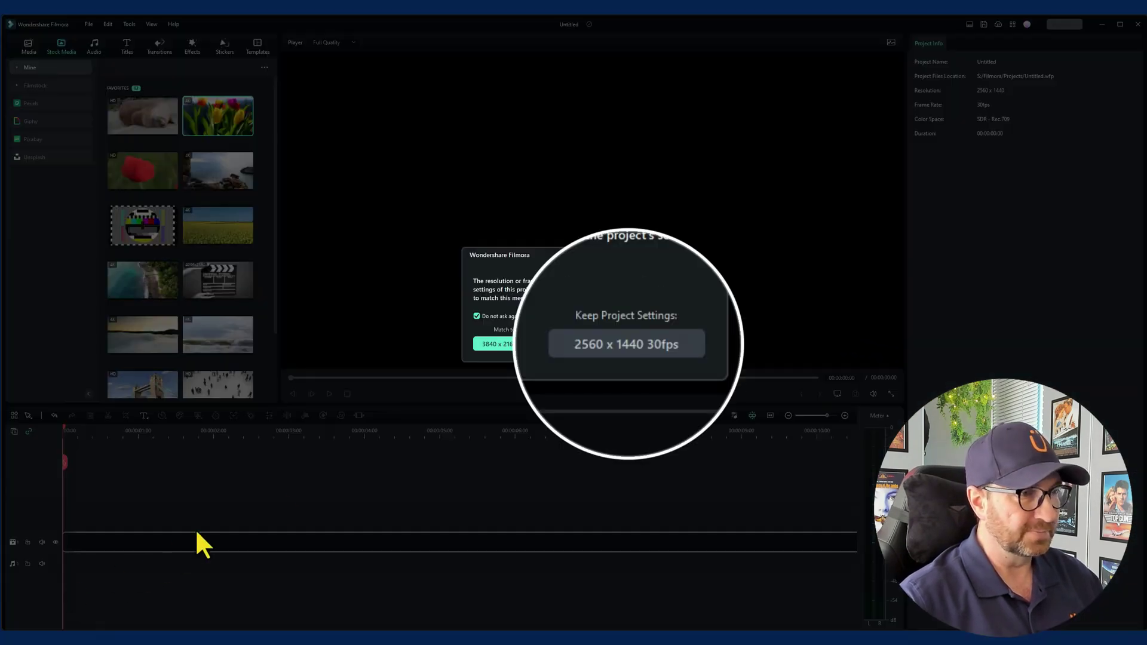
pyautogui.click(618, 345)
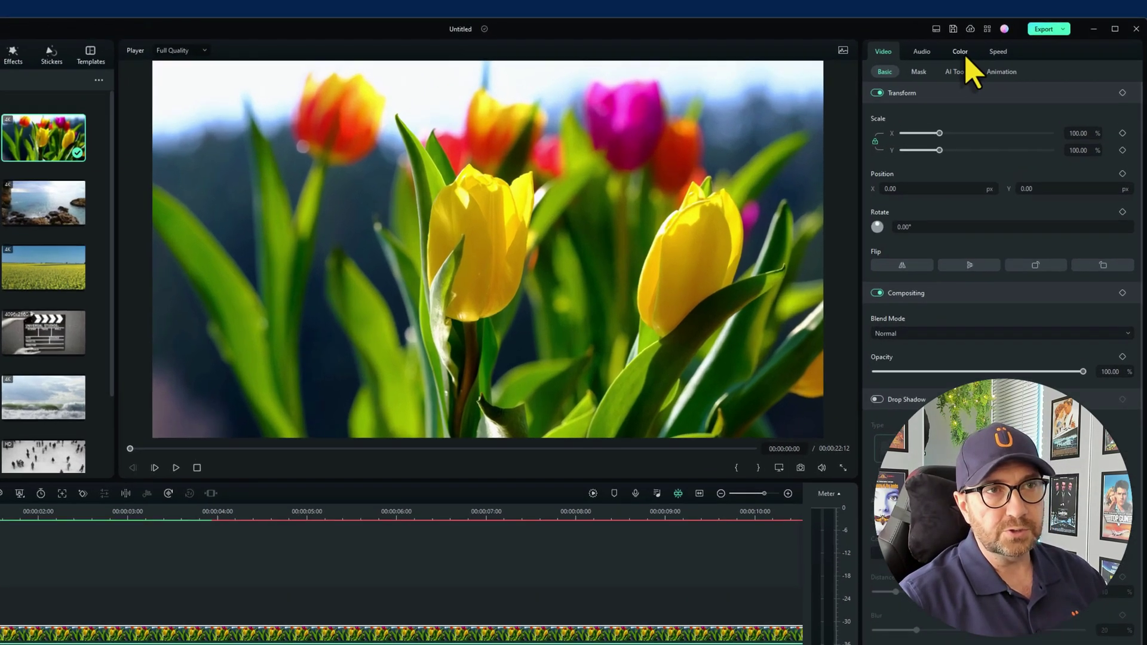
# Try a negative Sharpen value in the tulip clip's Color adjustments, then reset Sharpen to 0
pyautogui.click(989, 43)
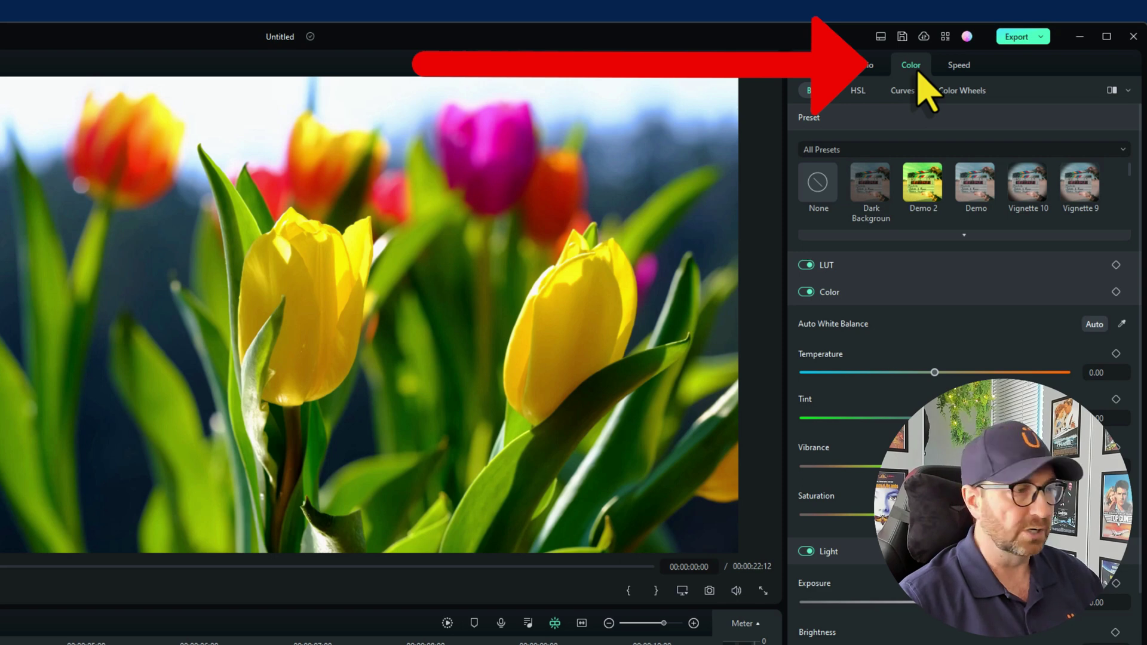
pyautogui.scroll(-2, 1093, 263)
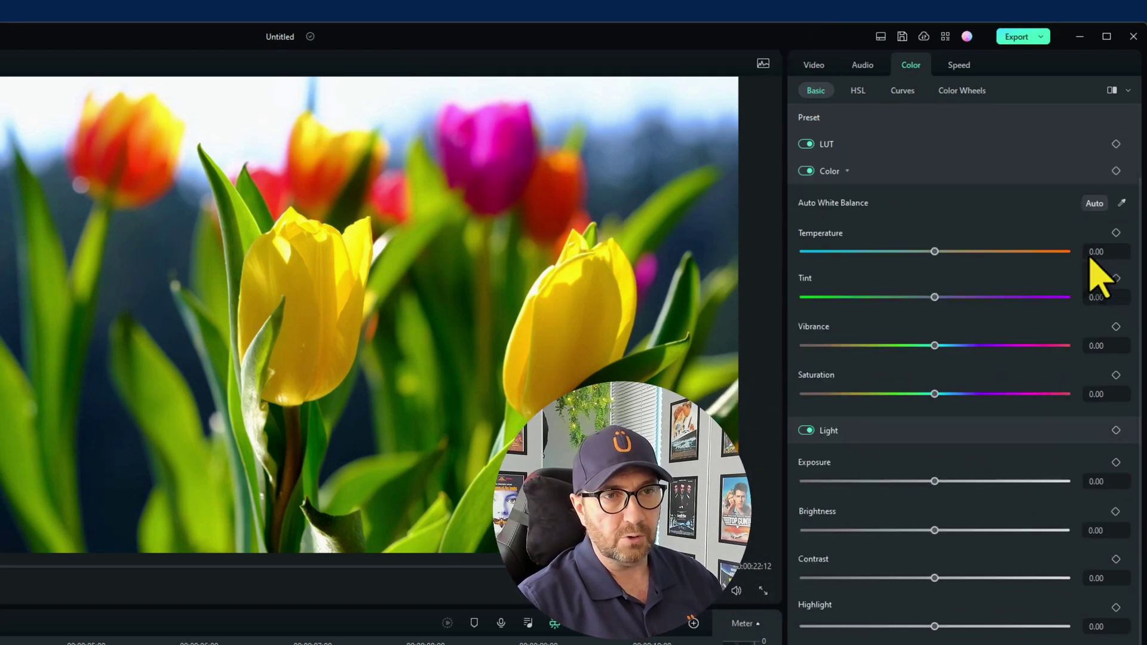
pyautogui.scroll(-8, 1092, 263)
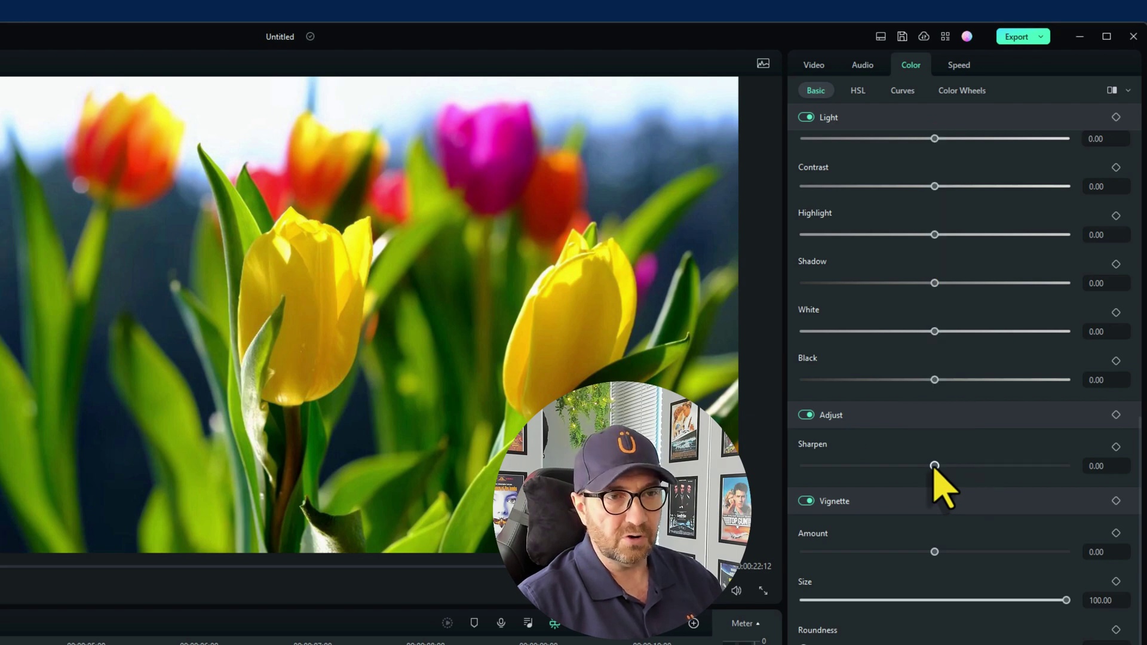
pyautogui.moveTo(934, 466); pyautogui.dragTo(803, 466)
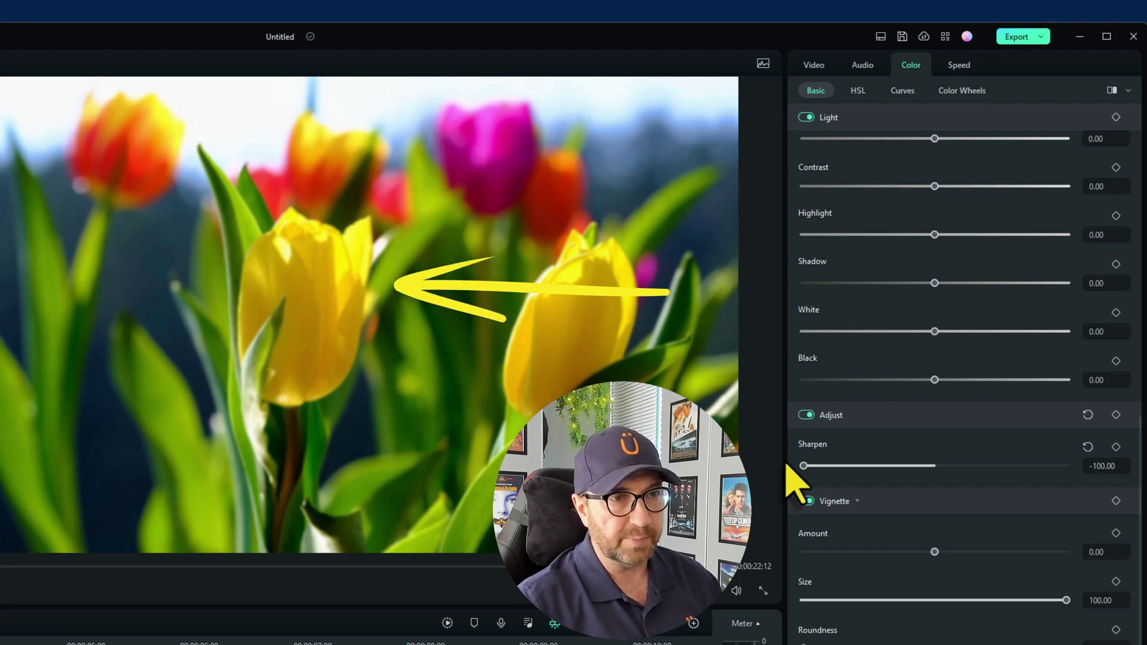
pyautogui.moveTo(803, 466); pyautogui.dragTo(1096, 468)
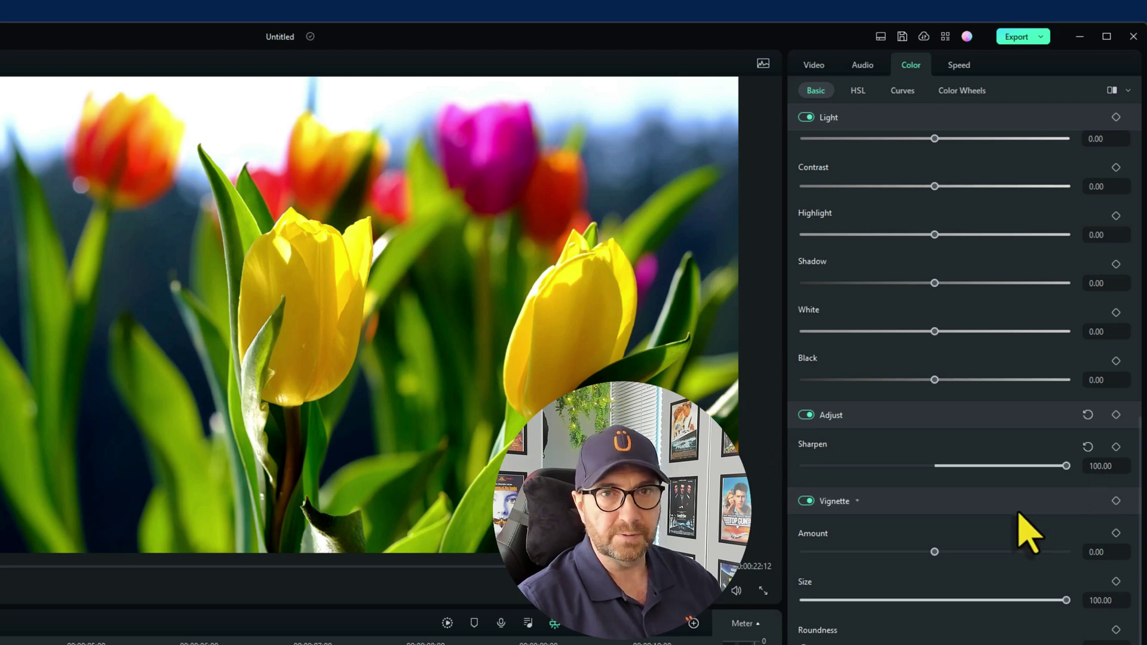
pyautogui.click(1087, 447)
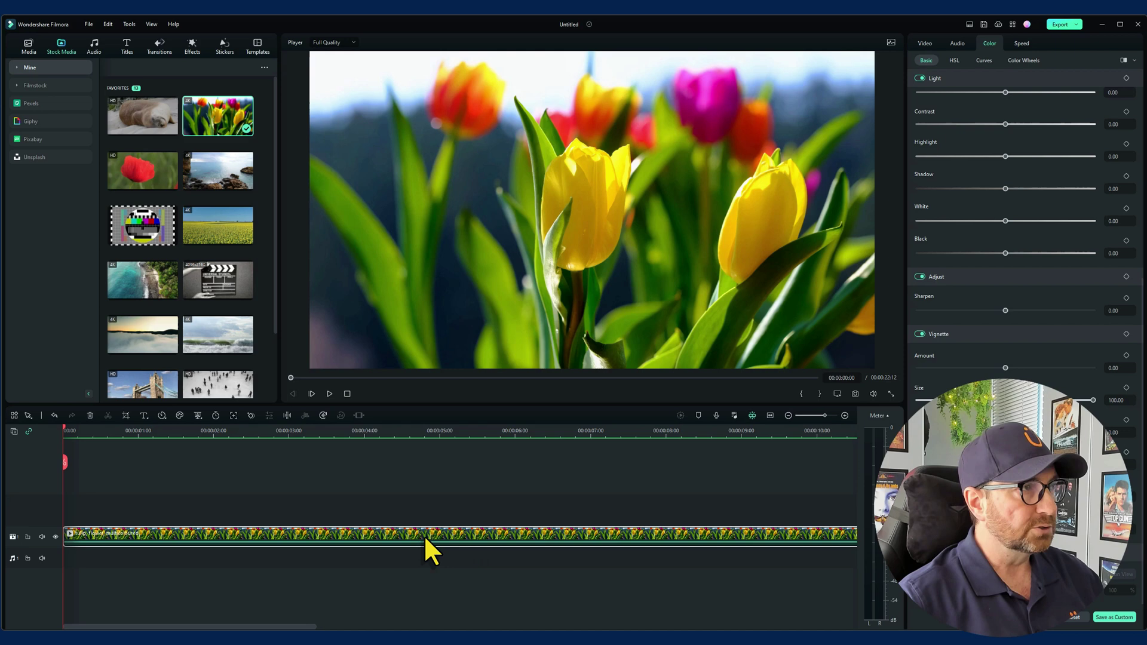
# Drag Blue Explosion from the favourite effects onto the tulip clip and play a short preview
pyautogui.click(190, 45)
pyautogui.click(37, 68)
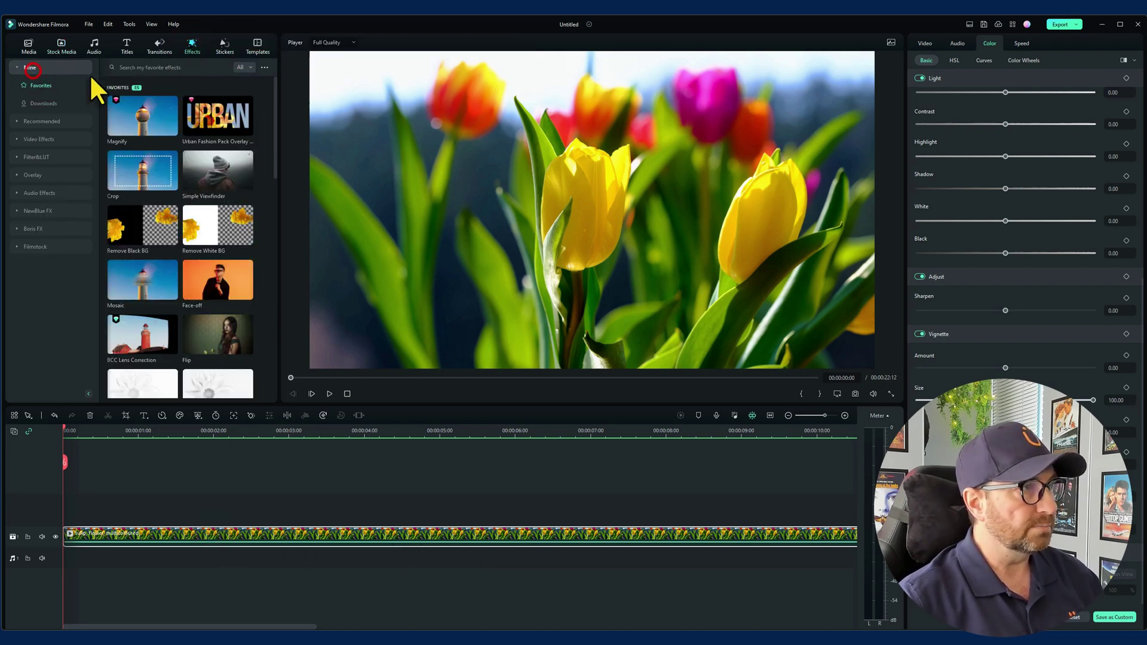
pyautogui.moveTo(274, 91); pyautogui.dragTo(263, 335)
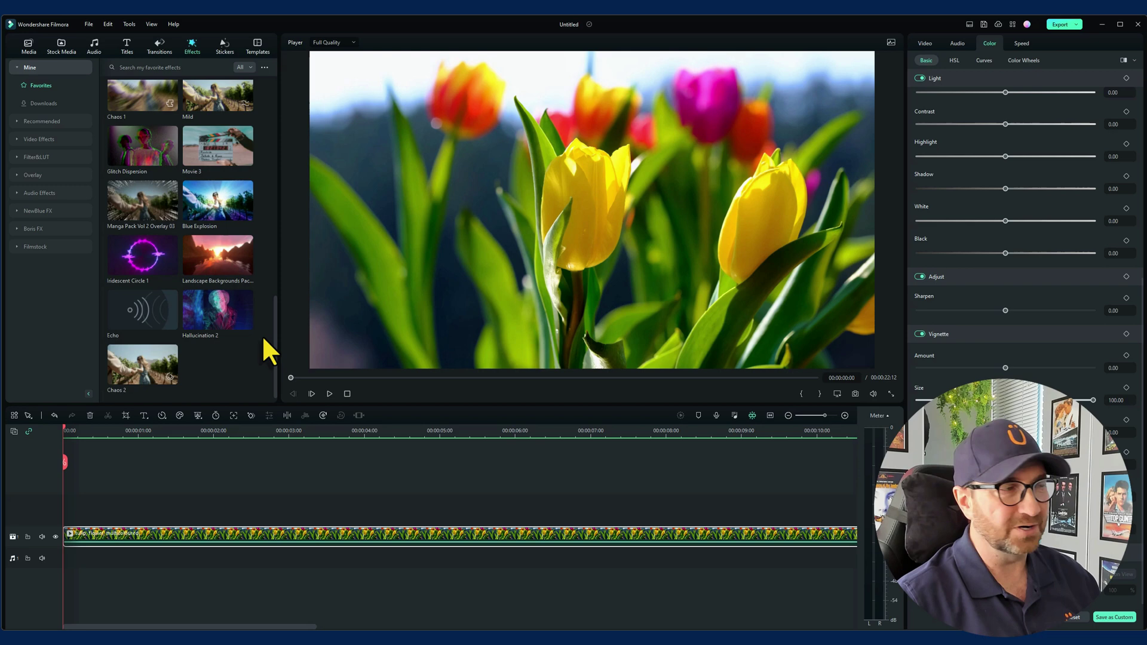
pyautogui.moveTo(203, 200)
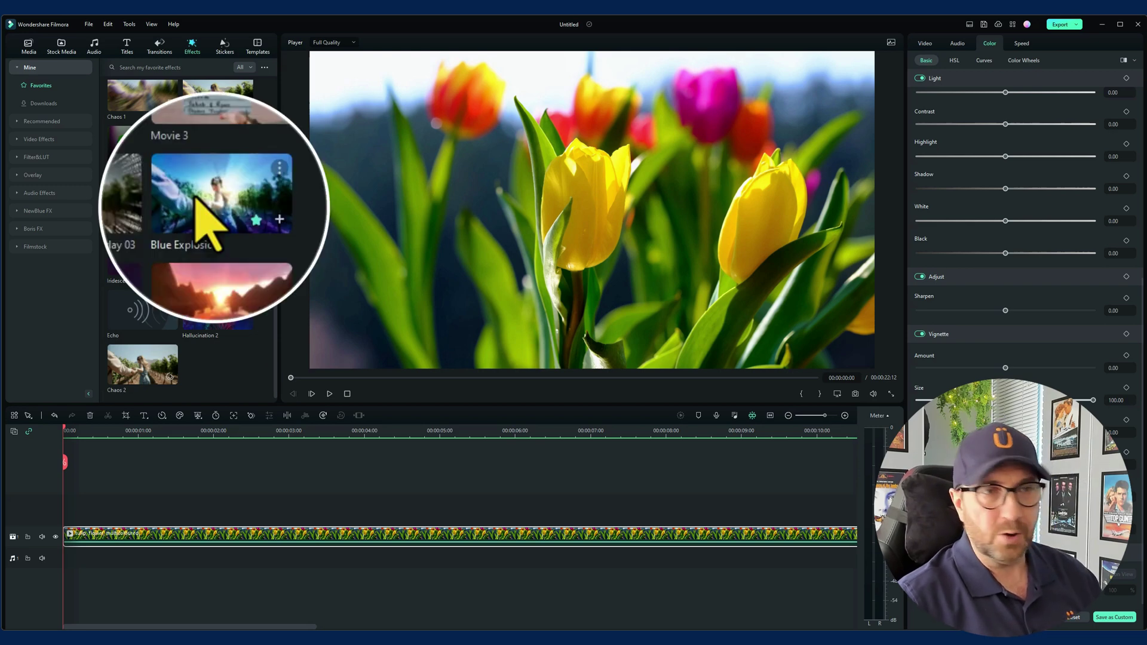
pyautogui.moveTo(203, 199); pyautogui.dragTo(102, 533)
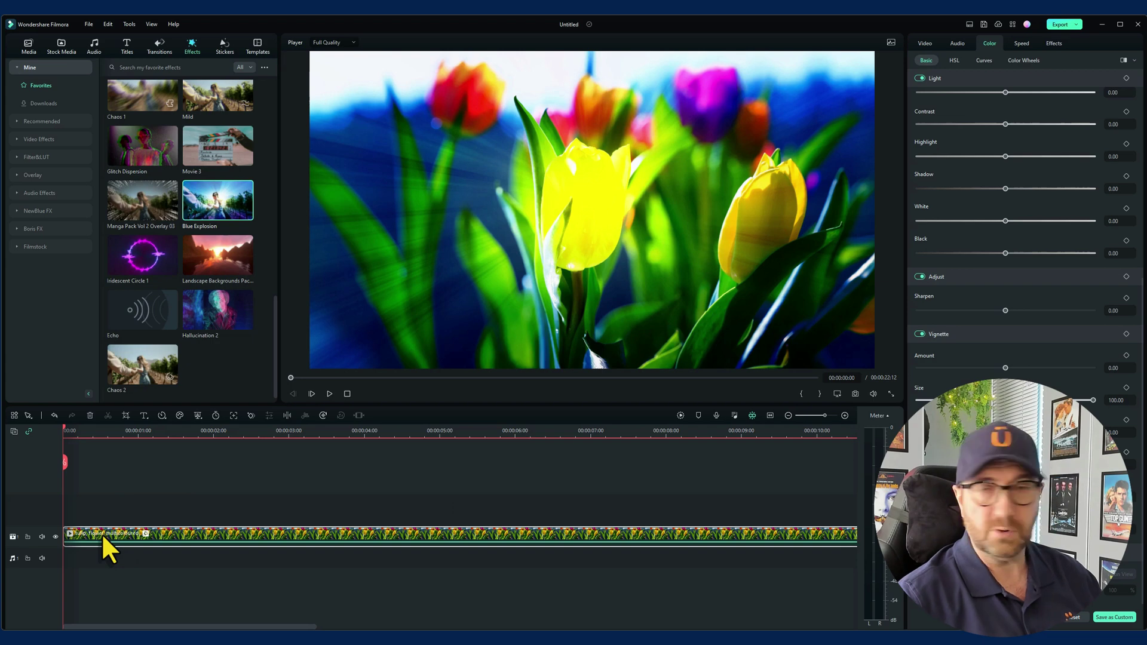
pyautogui.click(329, 394)
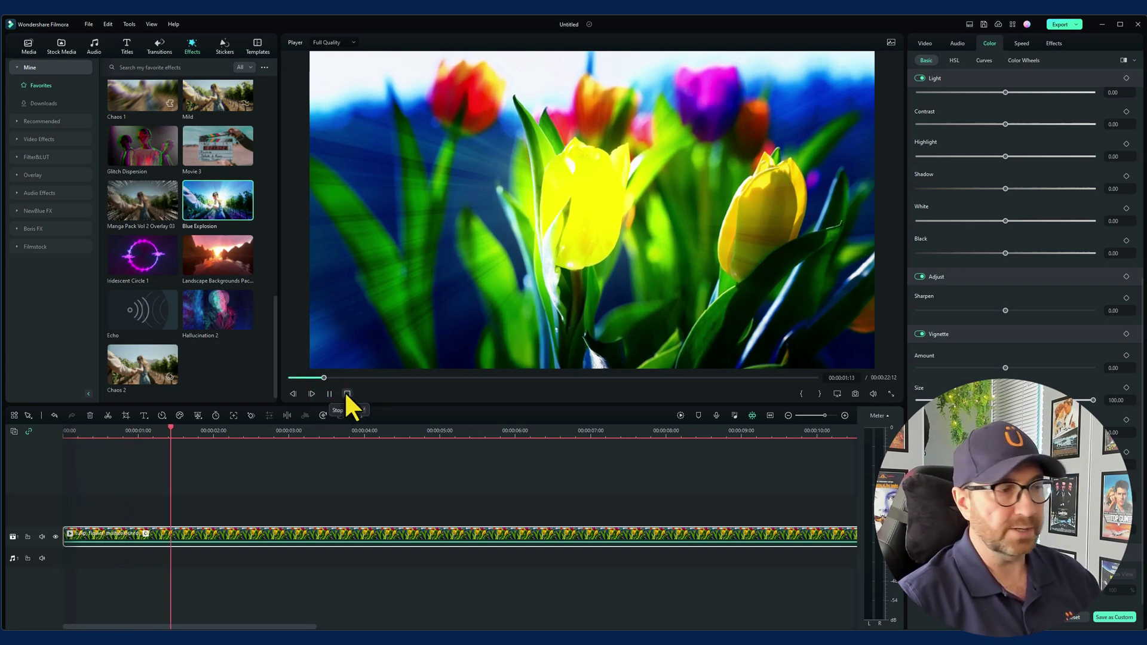
pyautogui.click(347, 395)
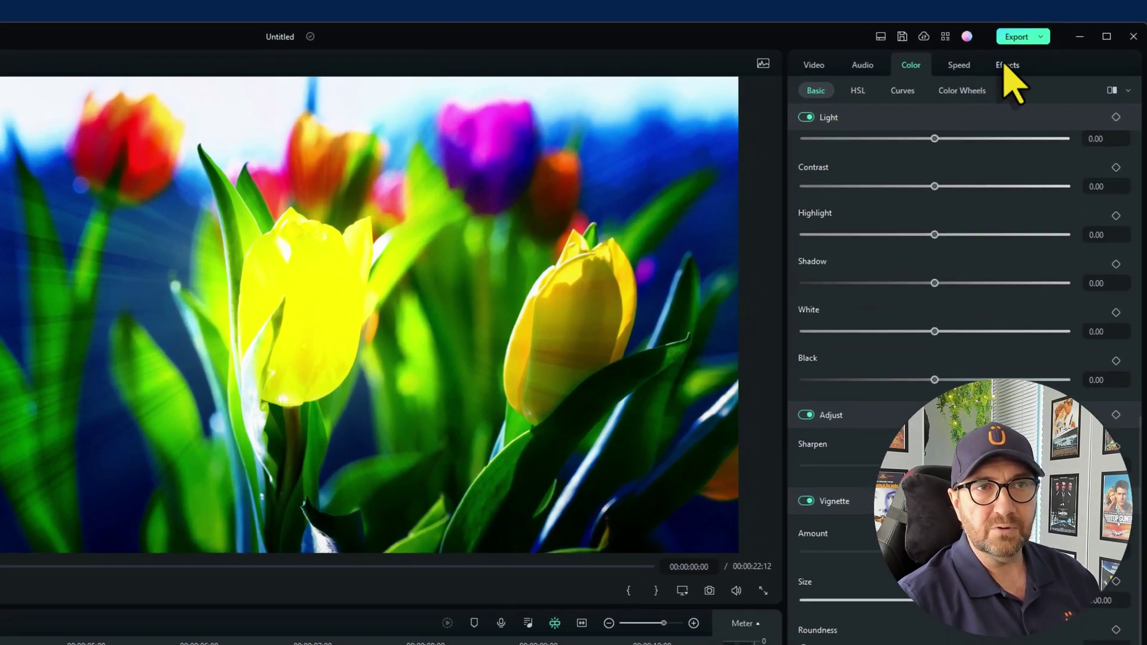
# Show the clip's applied effects and open the mask shape dropdown for Blue Explosion
pyautogui.click(1052, 41)
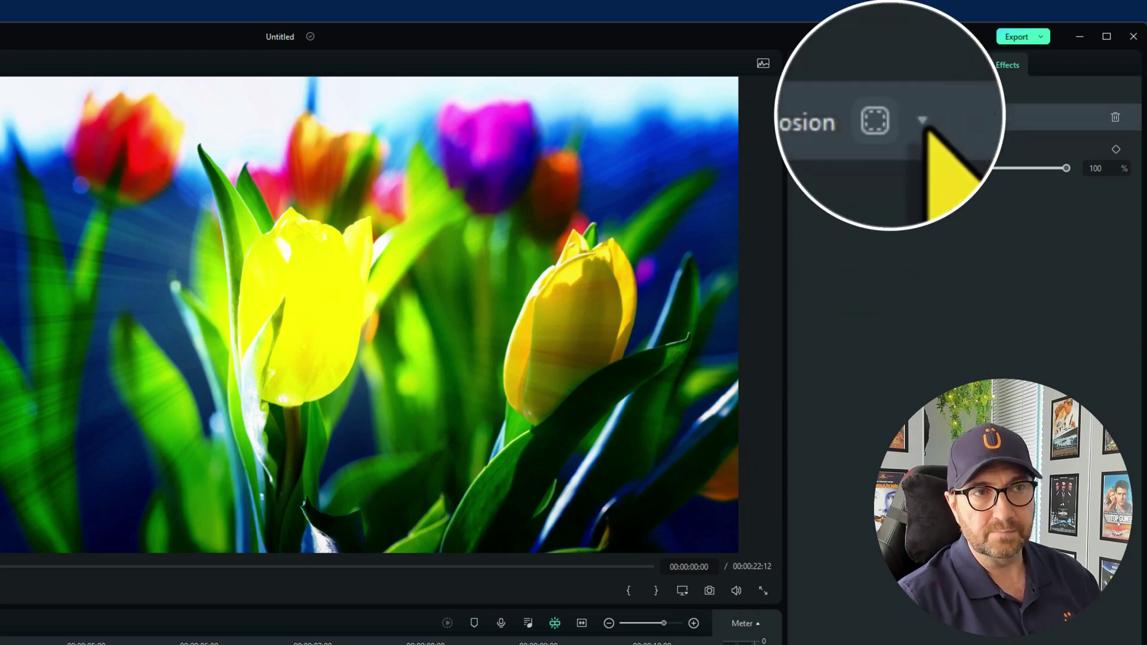
pyautogui.click(925, 122)
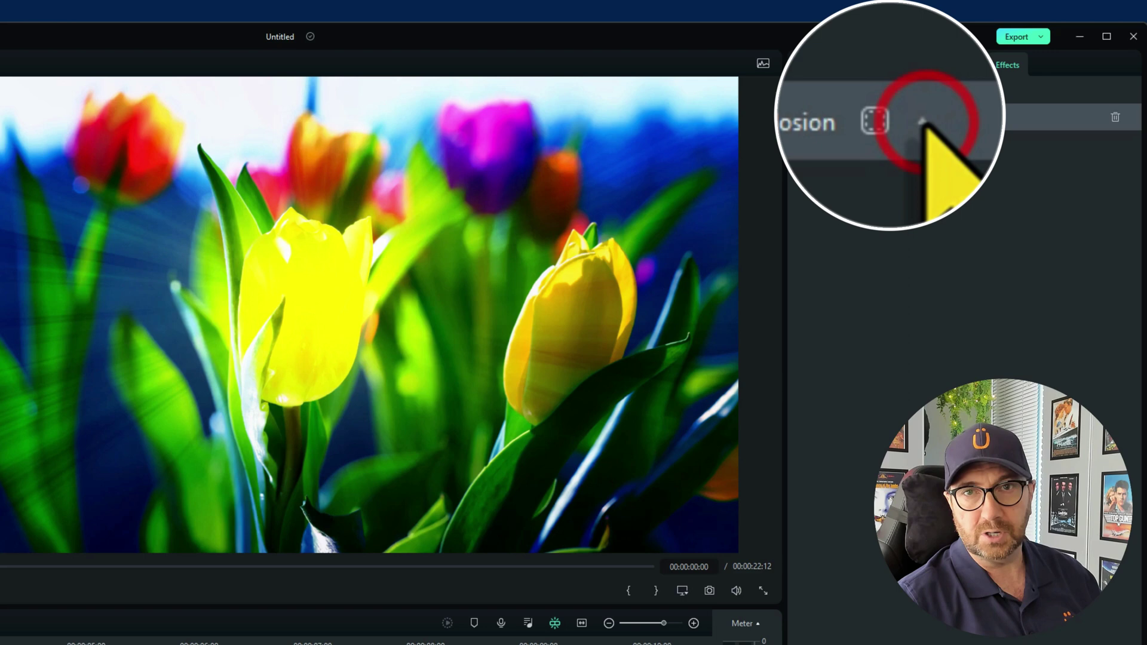
pyautogui.click(878, 120)
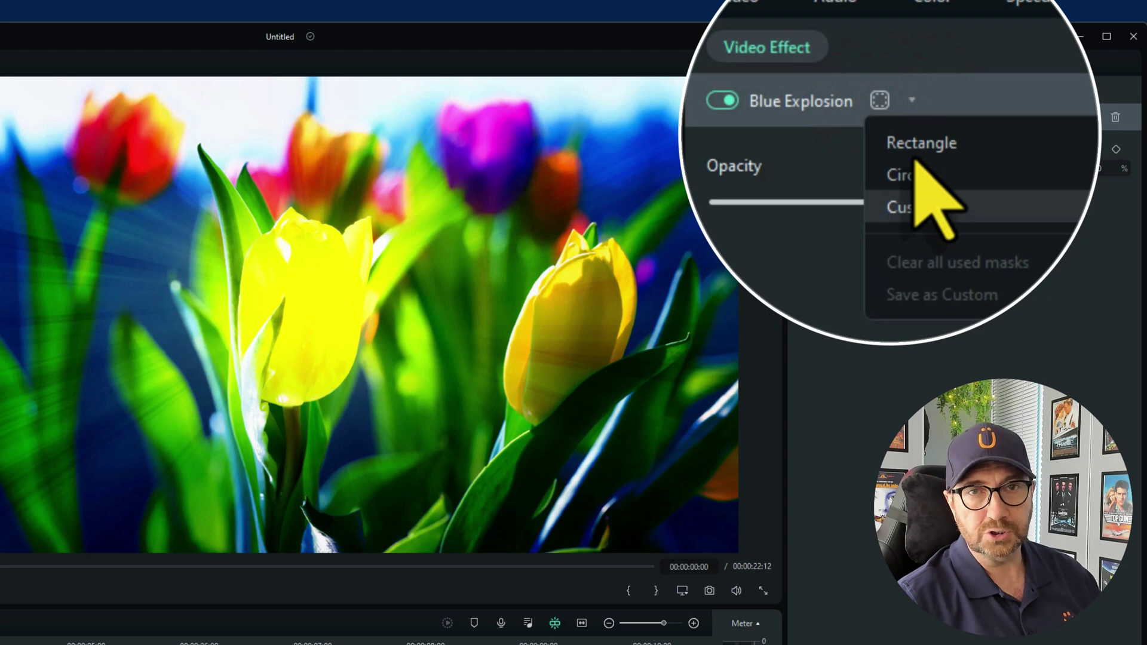
# Start a custom pen mask at the leaf tip and trace down the left leaf to the frame's bottom
pyautogui.click(928, 209)
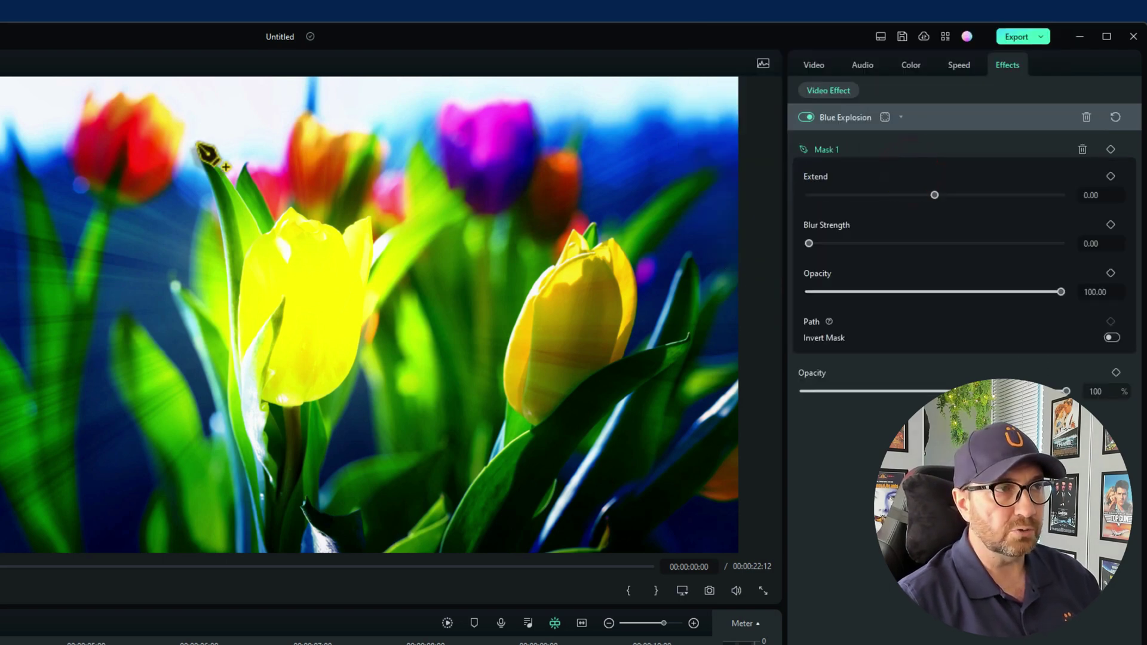
pyautogui.click(199, 145)
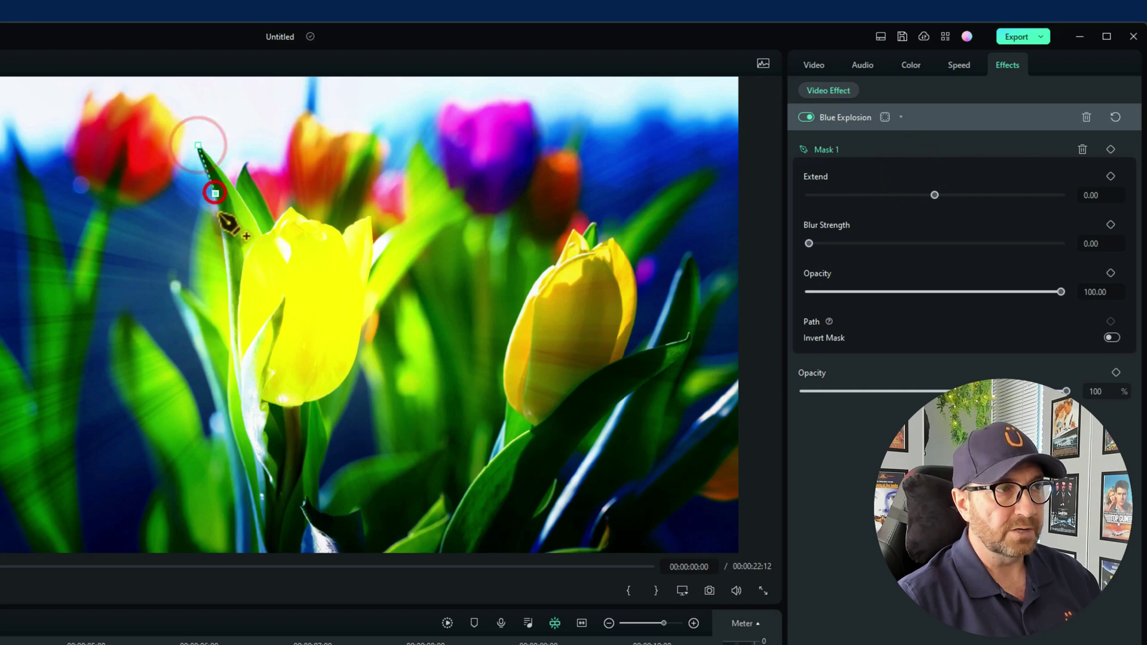
pyautogui.click(215, 193)
pyautogui.click(225, 265)
pyautogui.click(231, 351)
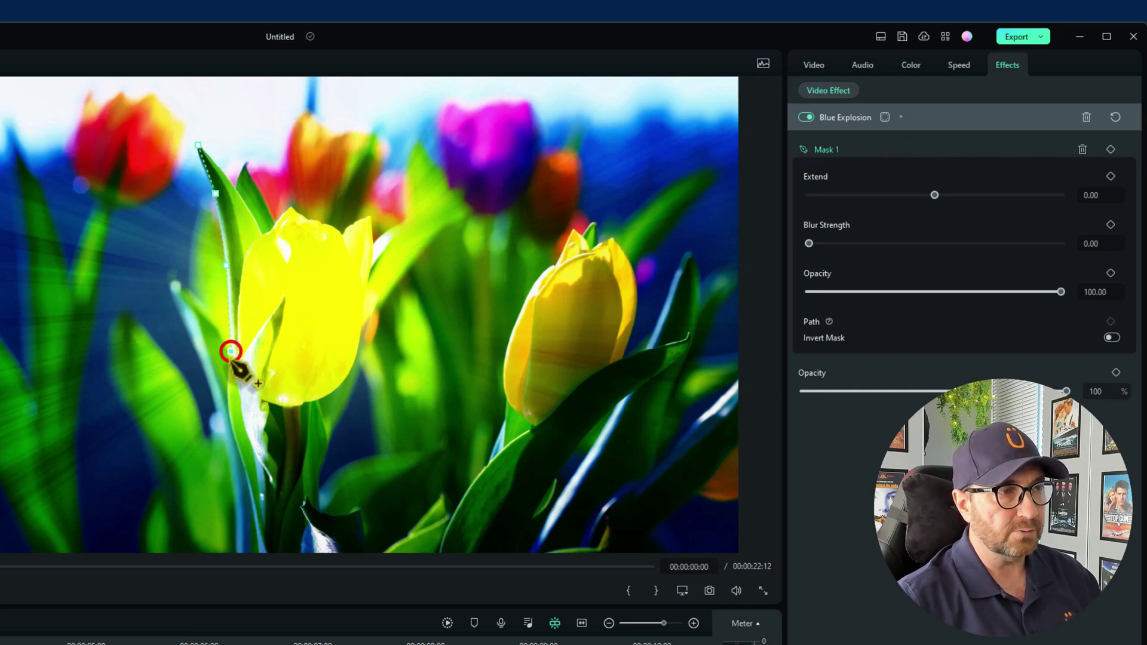
pyautogui.click(228, 407)
pyautogui.click(252, 482)
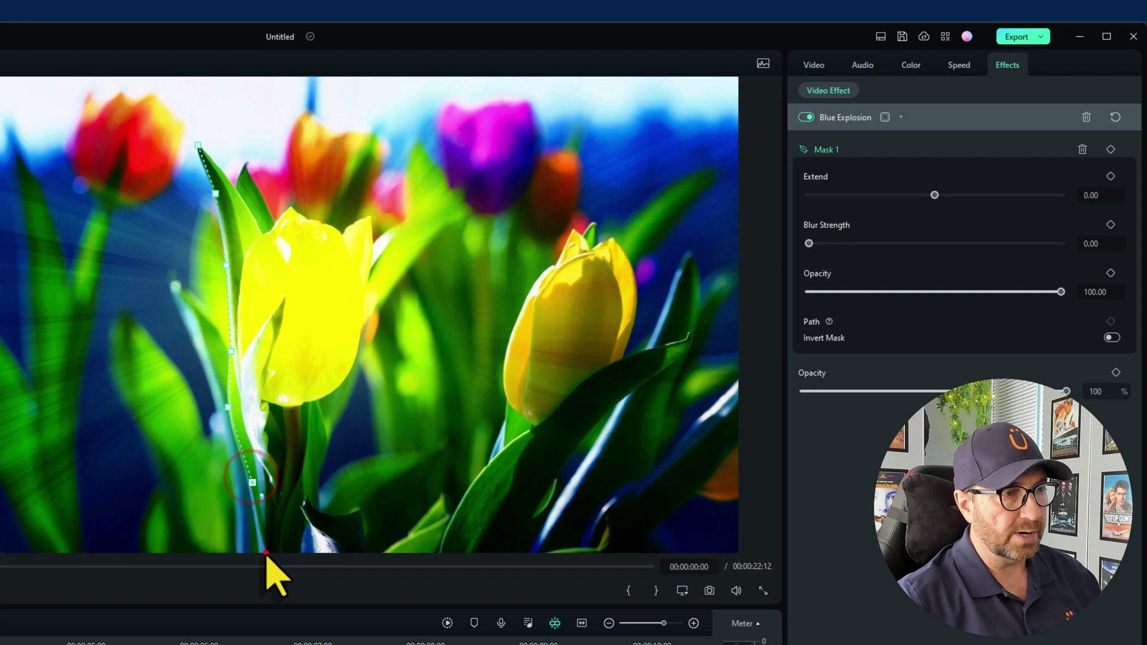
pyautogui.moveTo(265, 550); pyautogui.dragTo(291, 548)
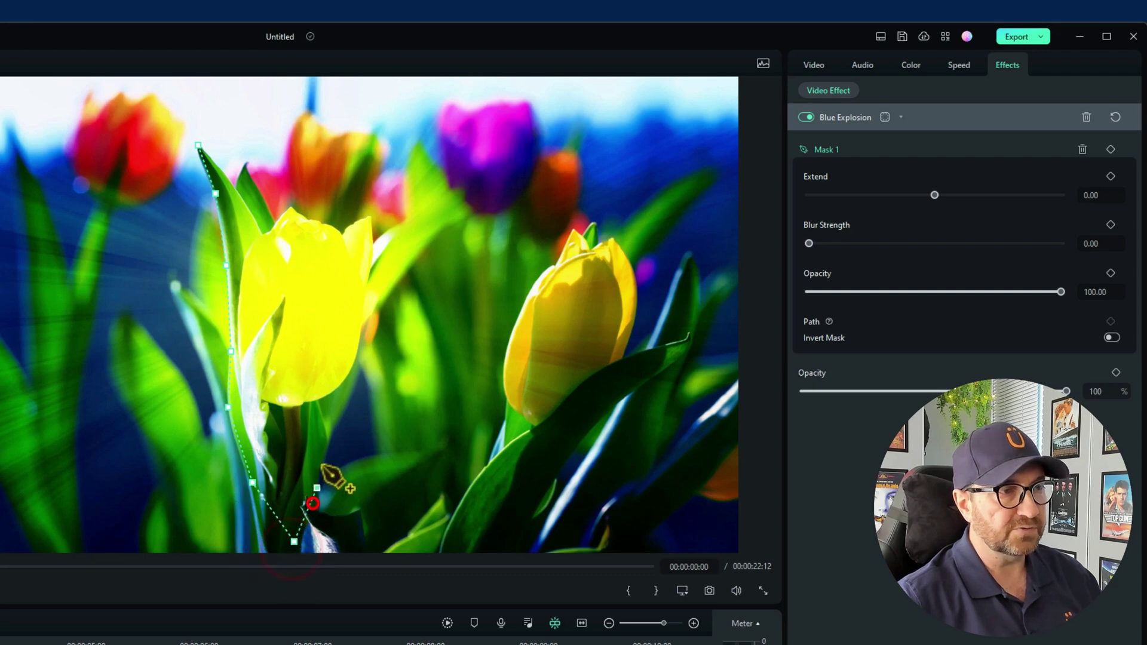
# Trace the mask up the stem, along the tulip's right edge and top, and close it at the start point
pyautogui.click(320, 474)
pyautogui.click(325, 409)
pyautogui.click(354, 365)
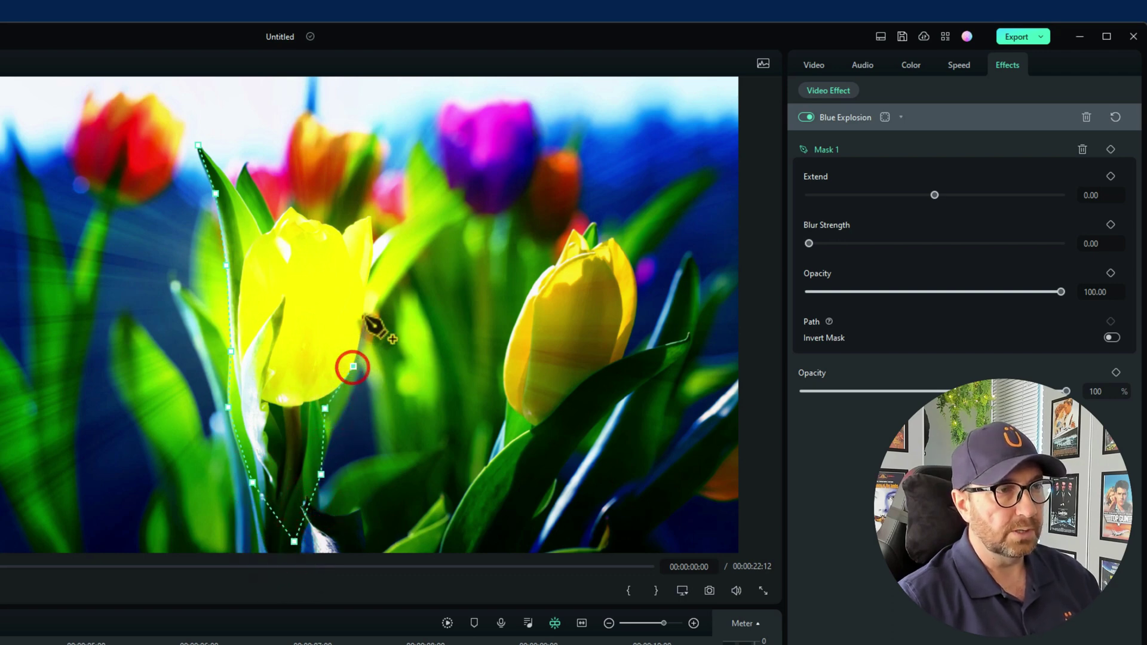
pyautogui.click(366, 314)
pyautogui.click(368, 283)
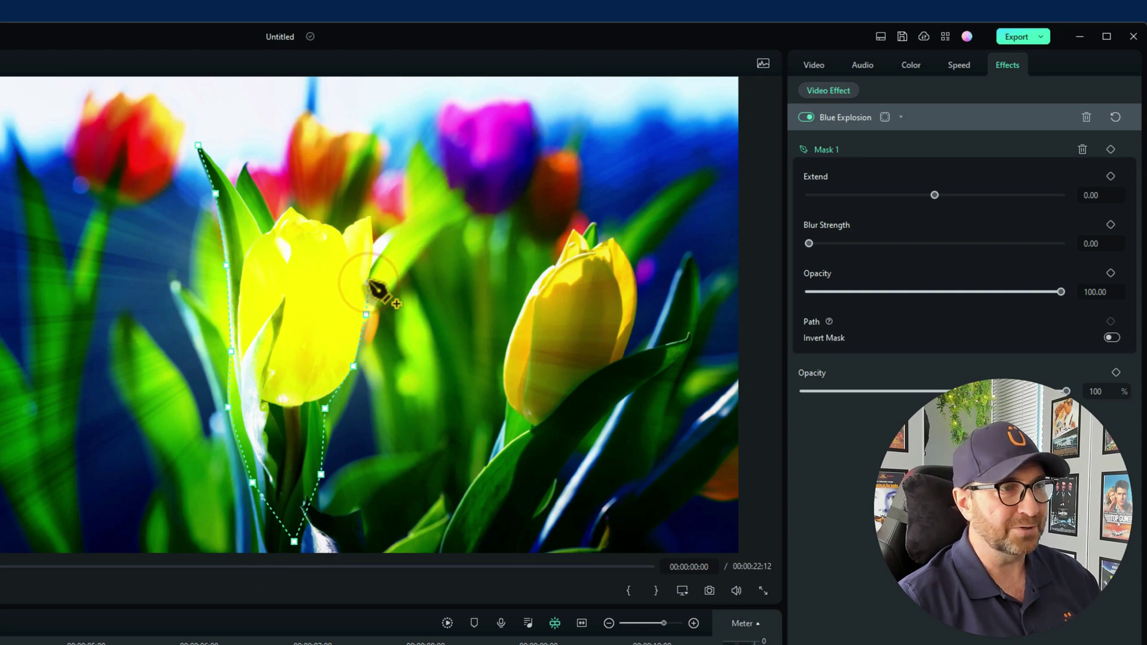
pyautogui.click(370, 233)
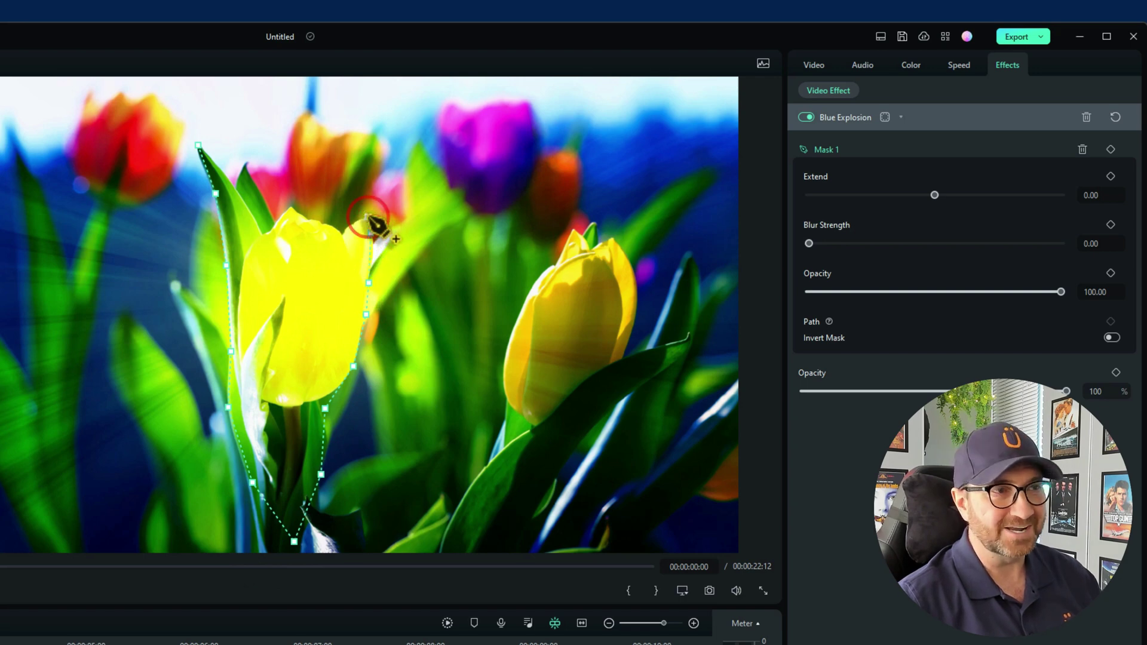
pyautogui.click(368, 217)
pyautogui.click(343, 231)
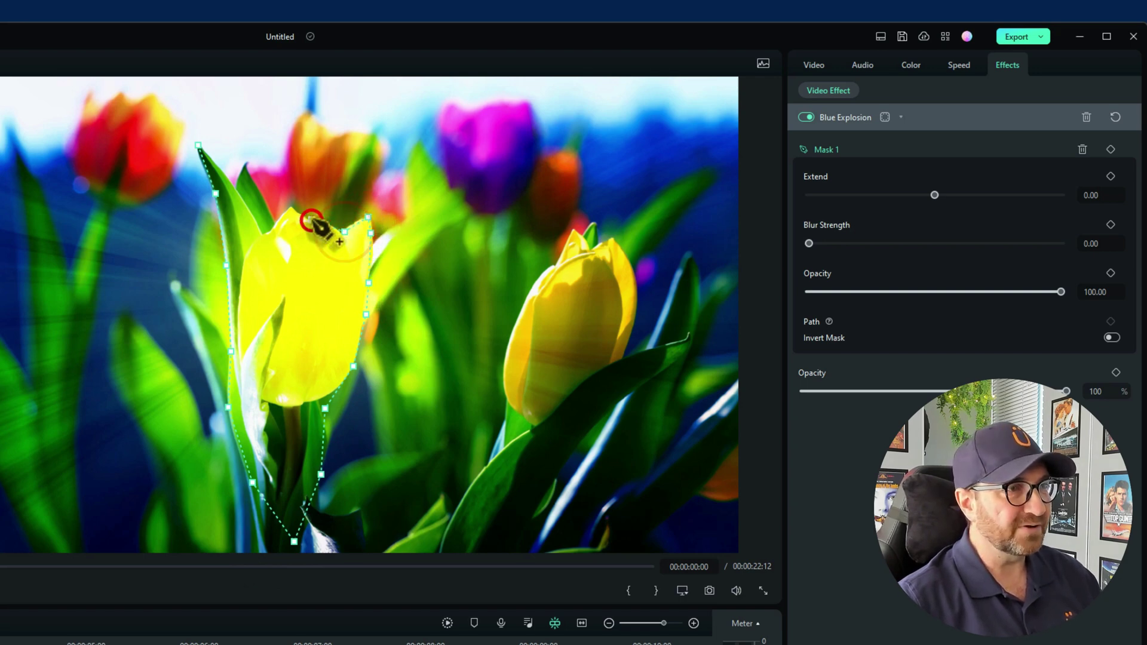
pyautogui.click(289, 206)
pyautogui.click(272, 237)
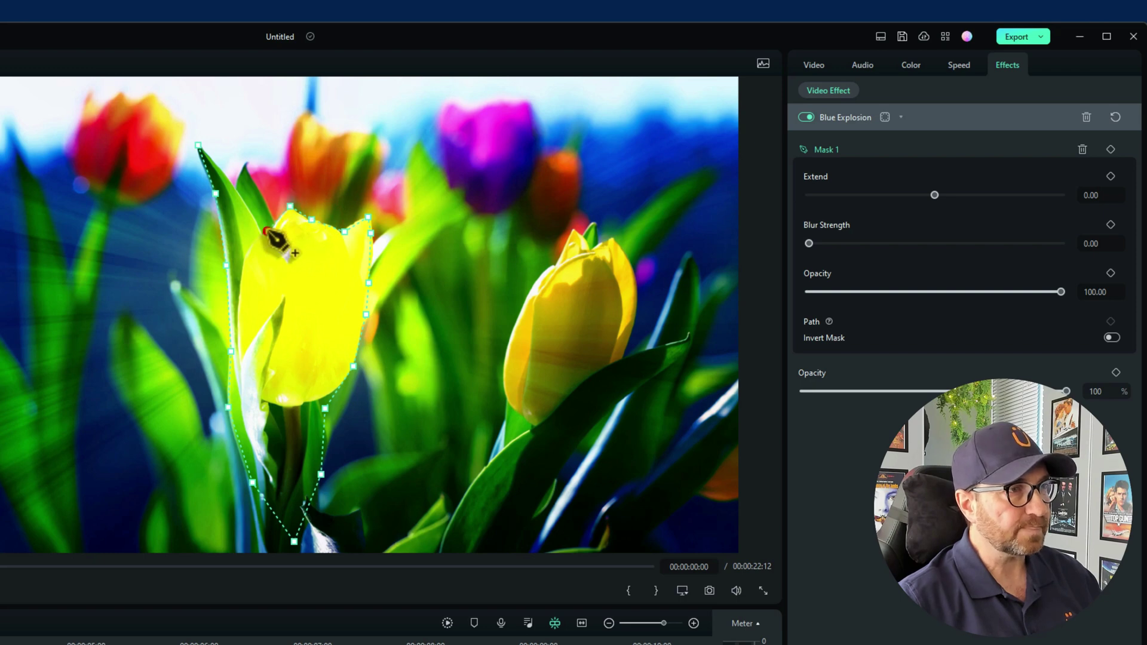
pyautogui.click(198, 146)
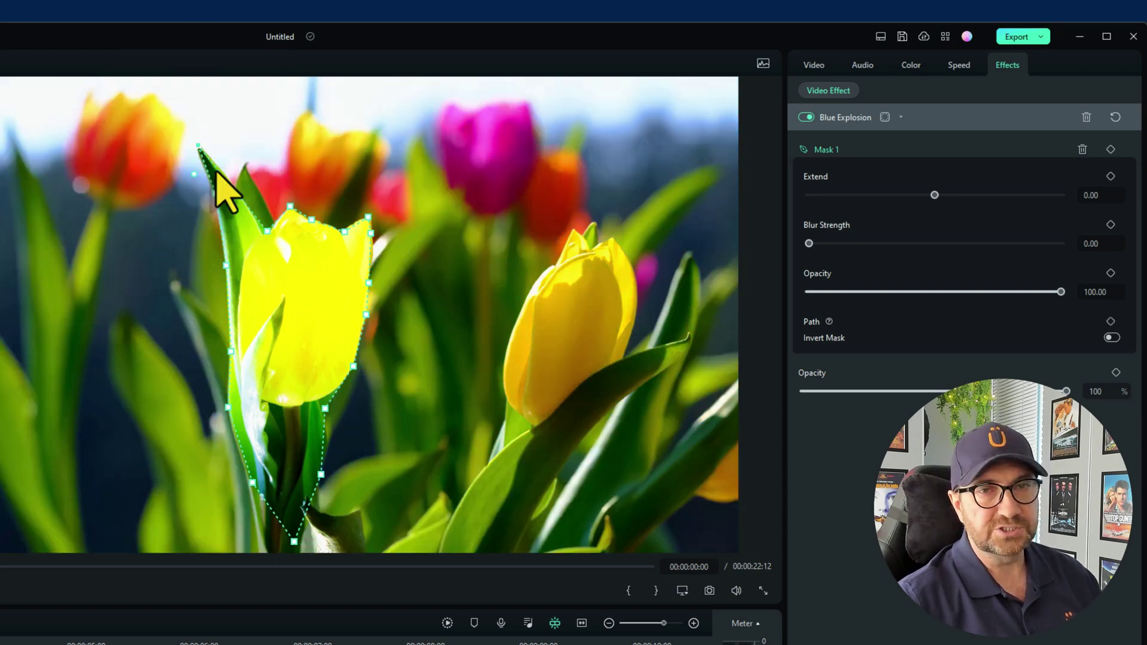
# Turn on Invert Mask so Blue Explosion surrounds the yellow tulip, then play and pause the preview
pyautogui.click(1112, 338)
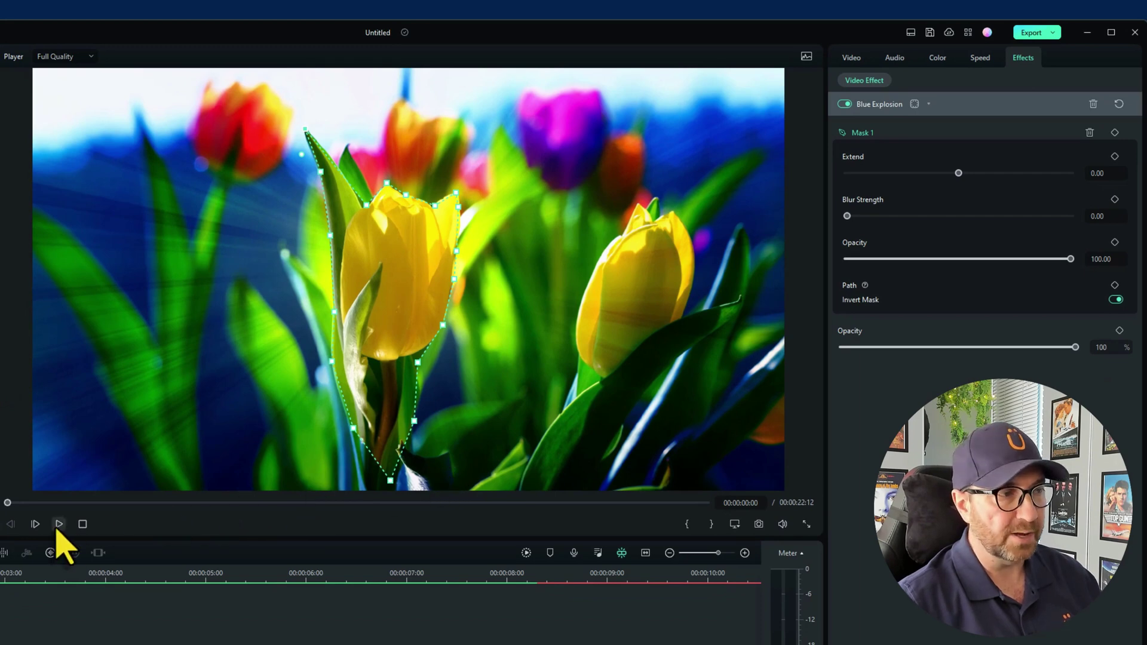
pyautogui.click(58, 525)
pyautogui.click(58, 524)
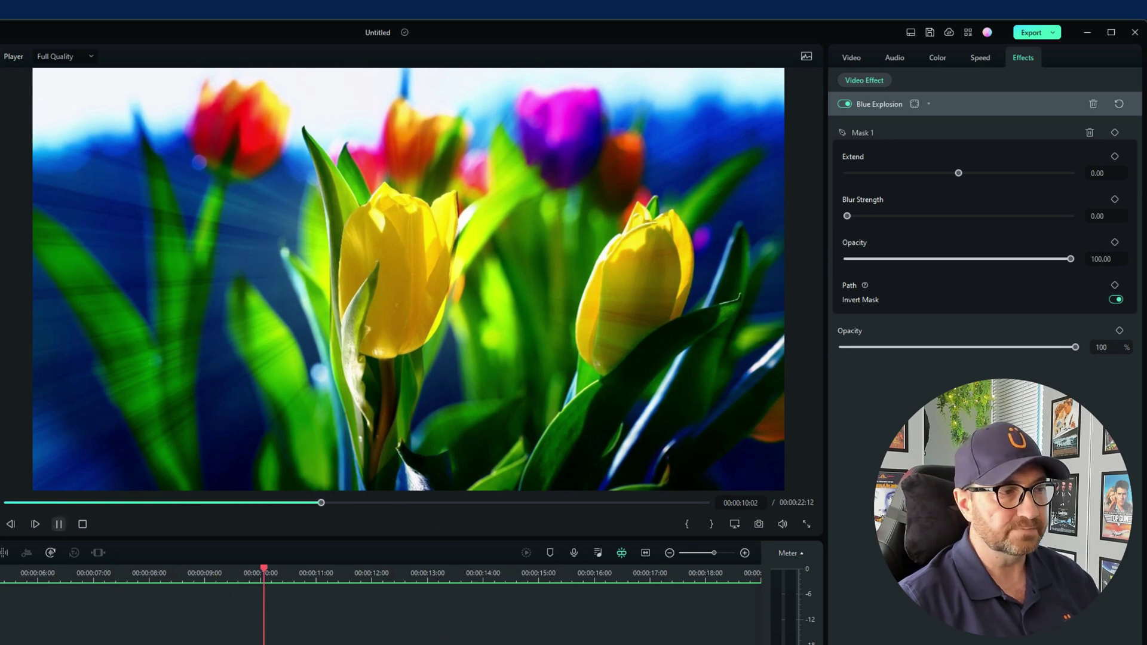
pyautogui.press('space')
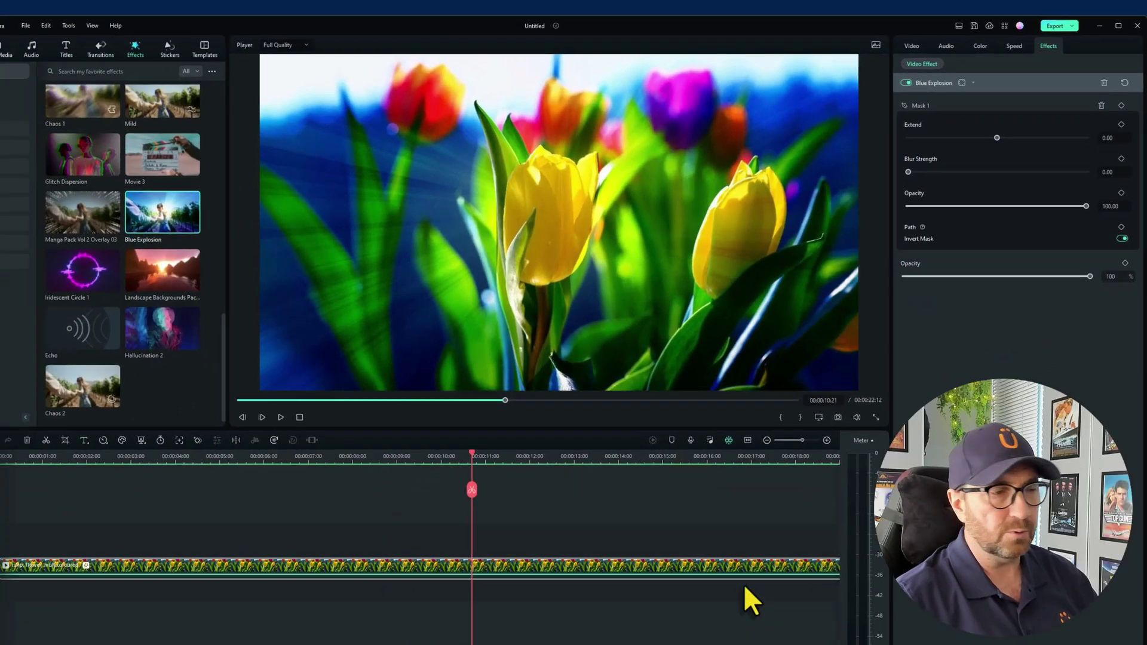
# Delete the tulip clip from the timeline and open AI Image from the project media
pyautogui.press('Delete')
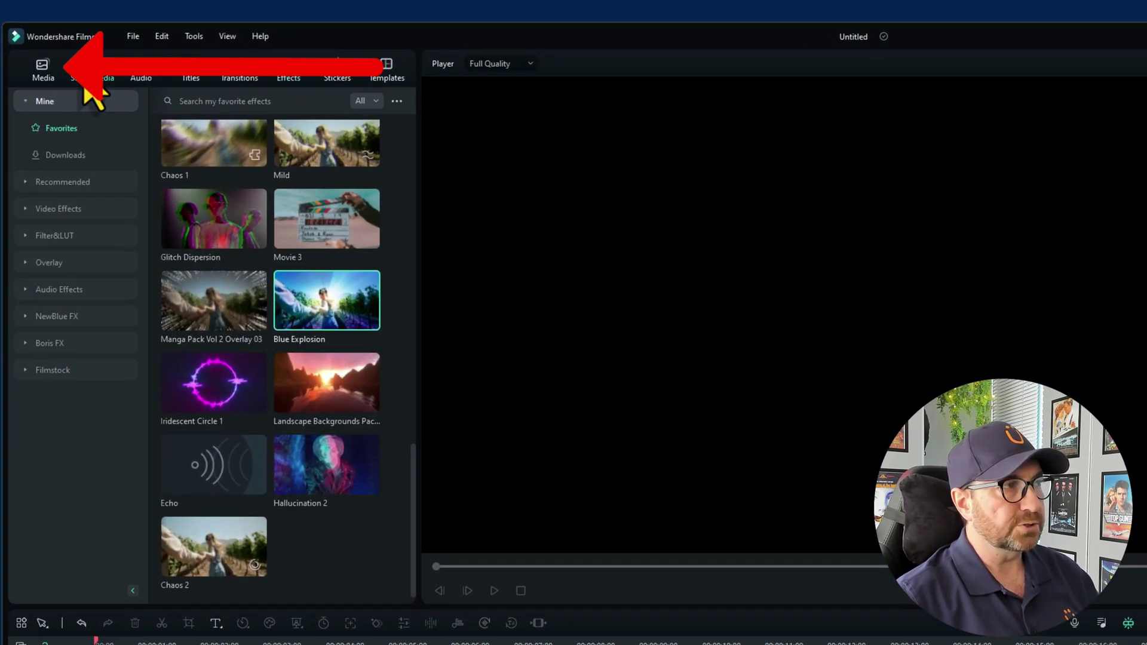
pyautogui.click(68, 55)
pyautogui.click(24, 53)
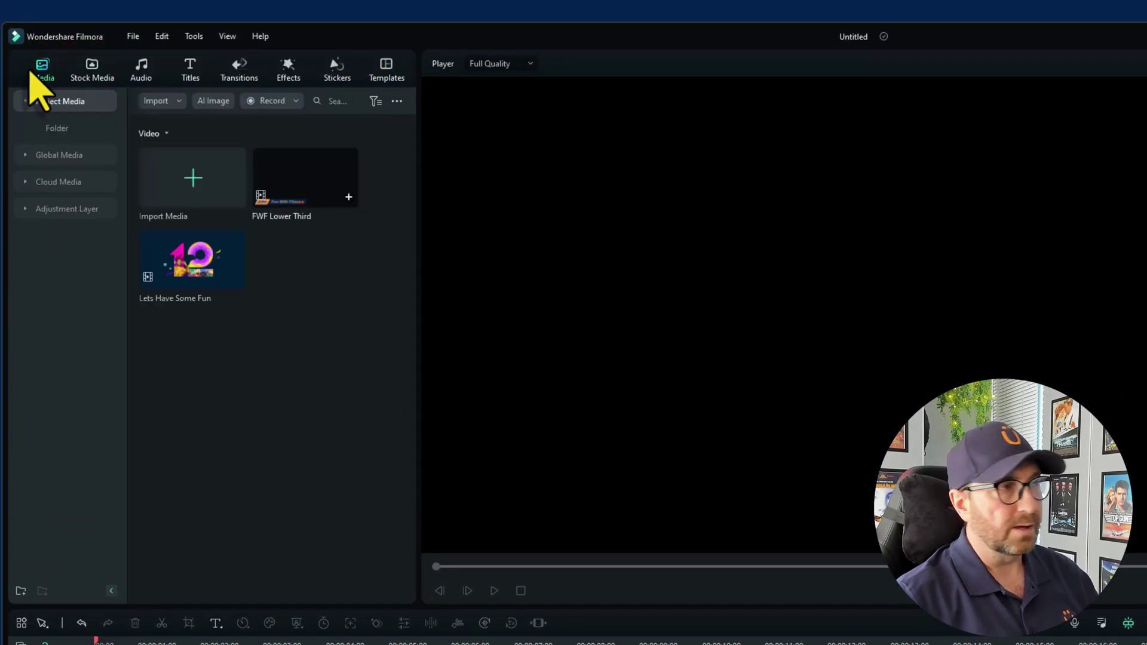
pyautogui.click(213, 100)
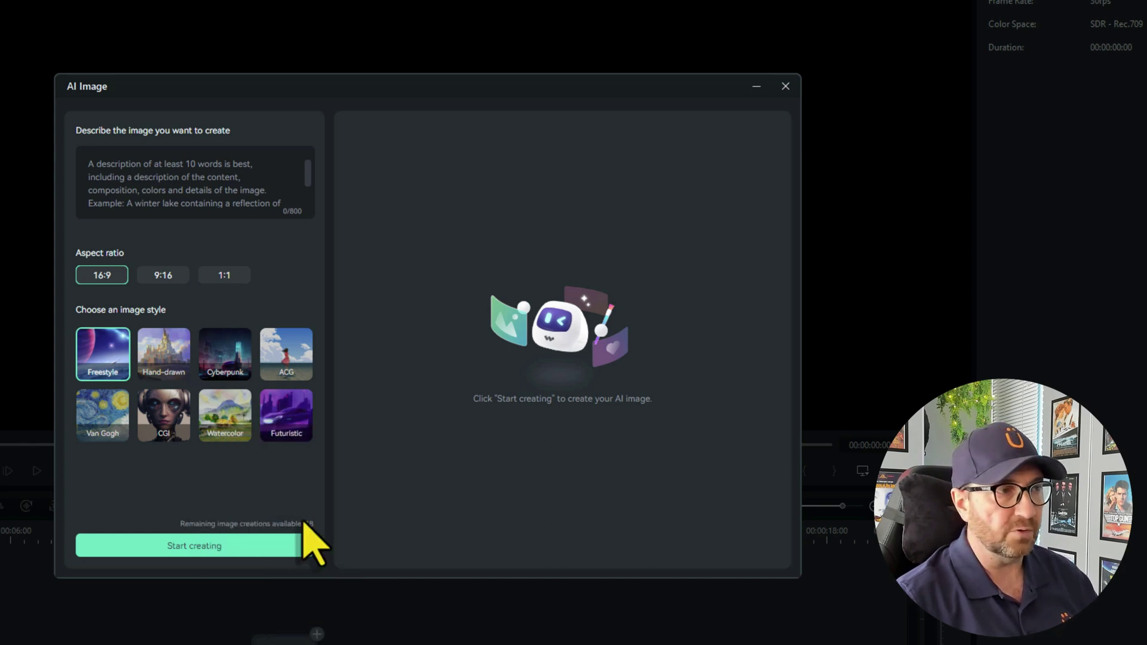
# Describe a cat in a cowboy hat on a horse in the wild west and generate it at 16:9 Freestyle
pyautogui.click(115, 176)
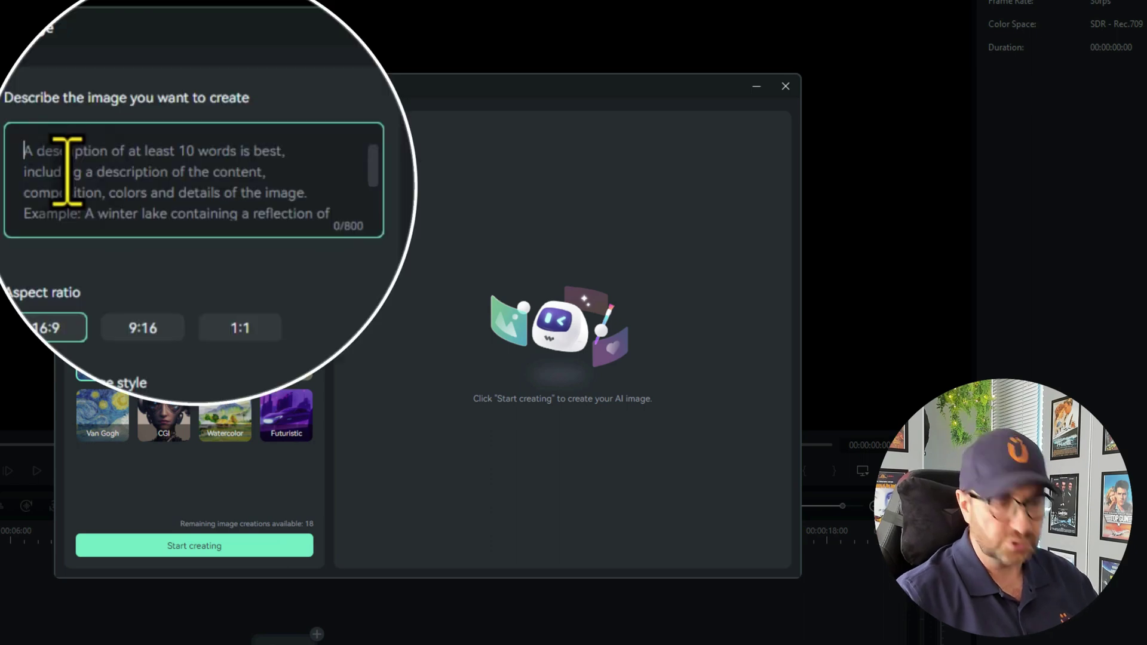
pyautogui.write('A')
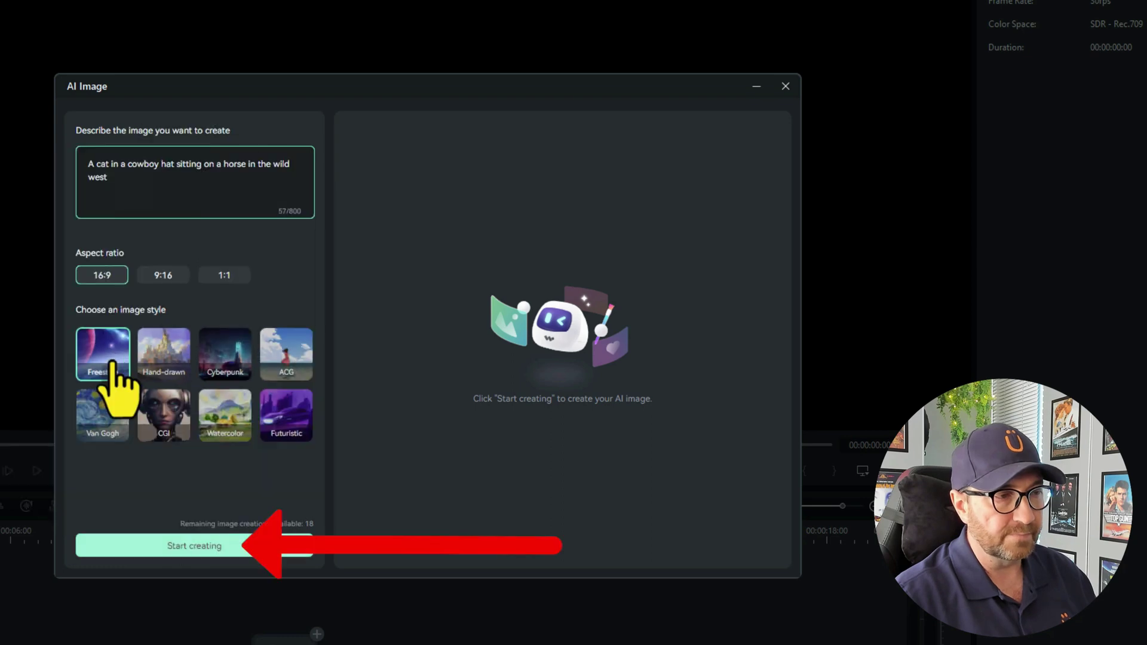
pyautogui.click(193, 547)
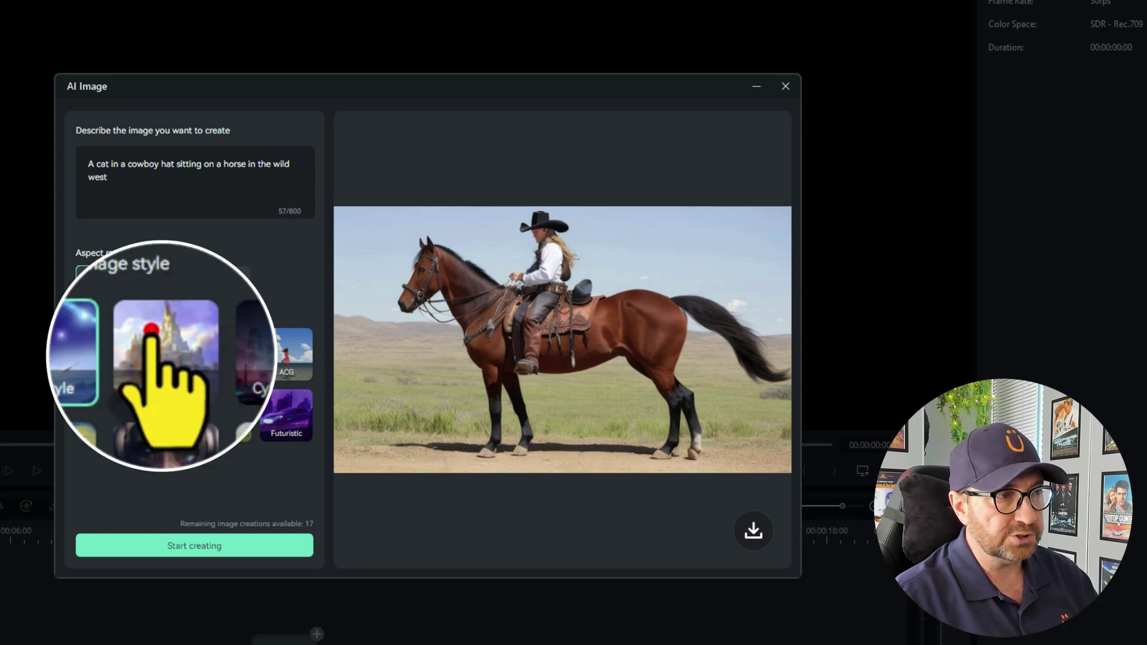
# Create Hand-drawn and then Cyberpunk versions of the cowboy cat image, leaving 15 creations
pyautogui.click(158, 345)
pyautogui.click(176, 546)
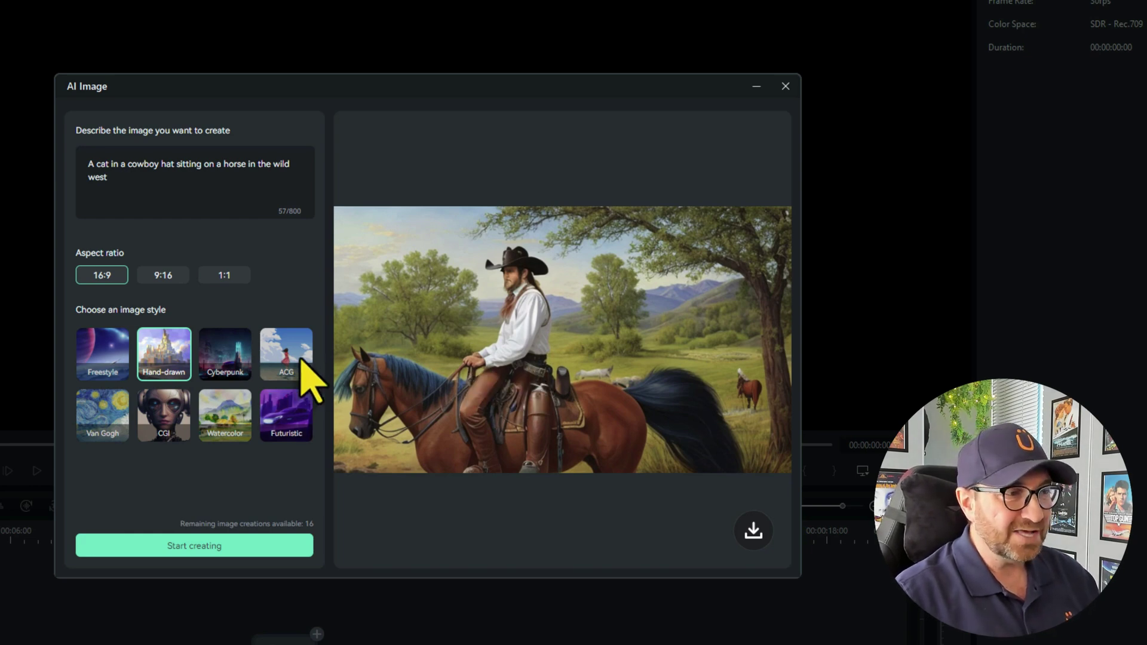
pyautogui.click(226, 357)
pyautogui.click(186, 545)
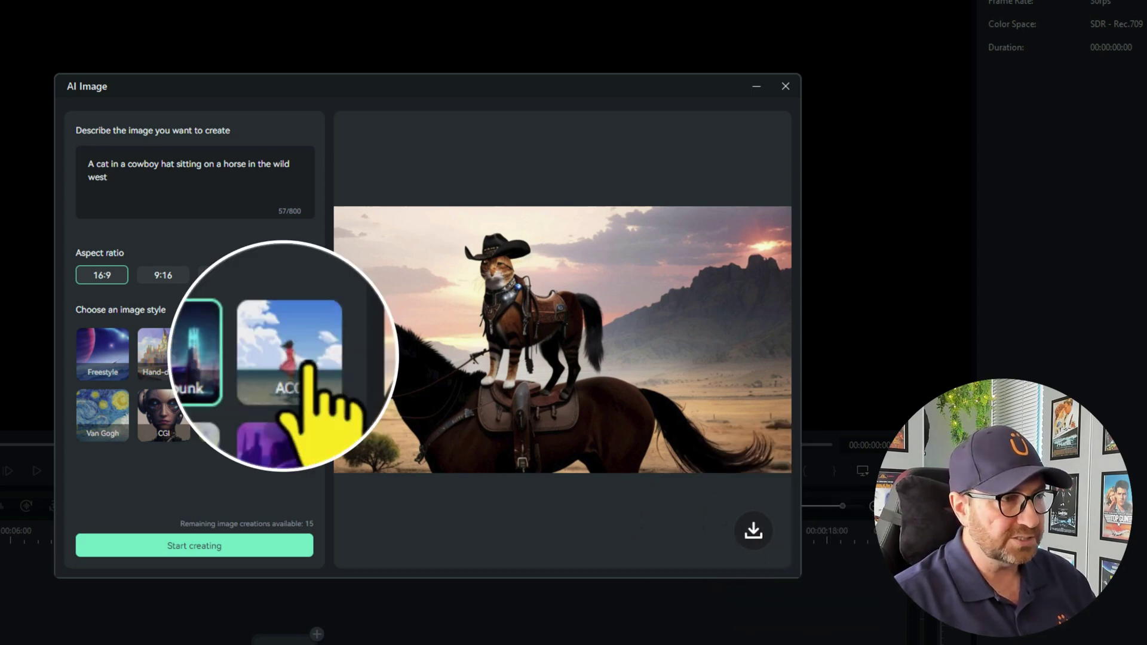
# Create ACG and then Van Gogh versions of the cowboy rider image, leaving 13 creations
pyautogui.click(291, 356)
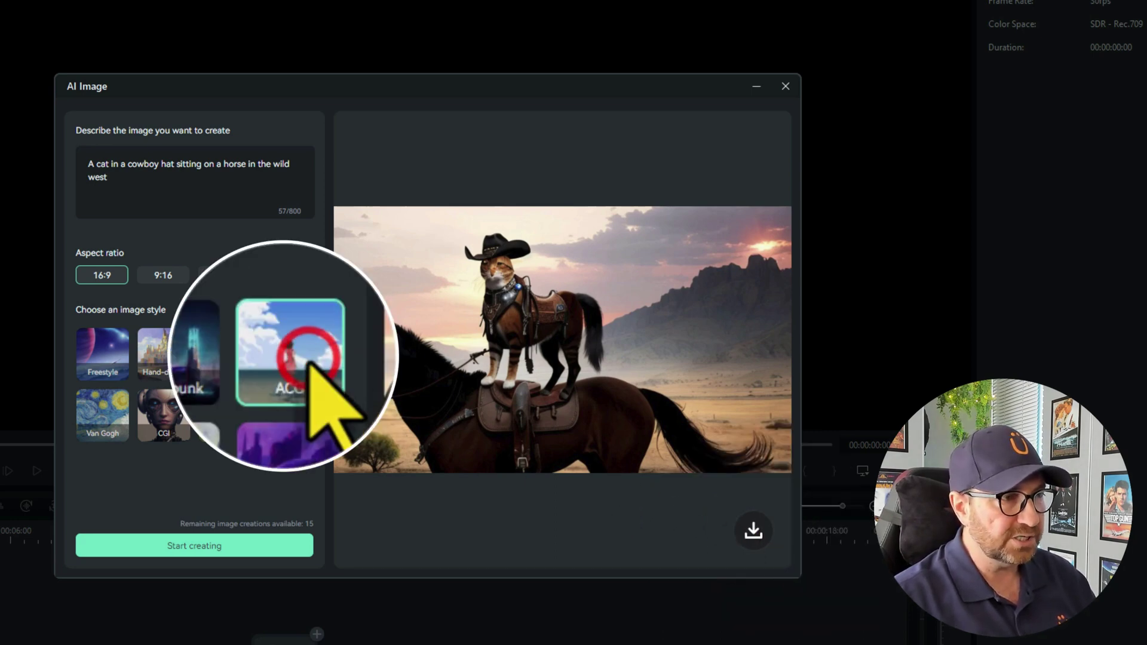
pyautogui.click(229, 551)
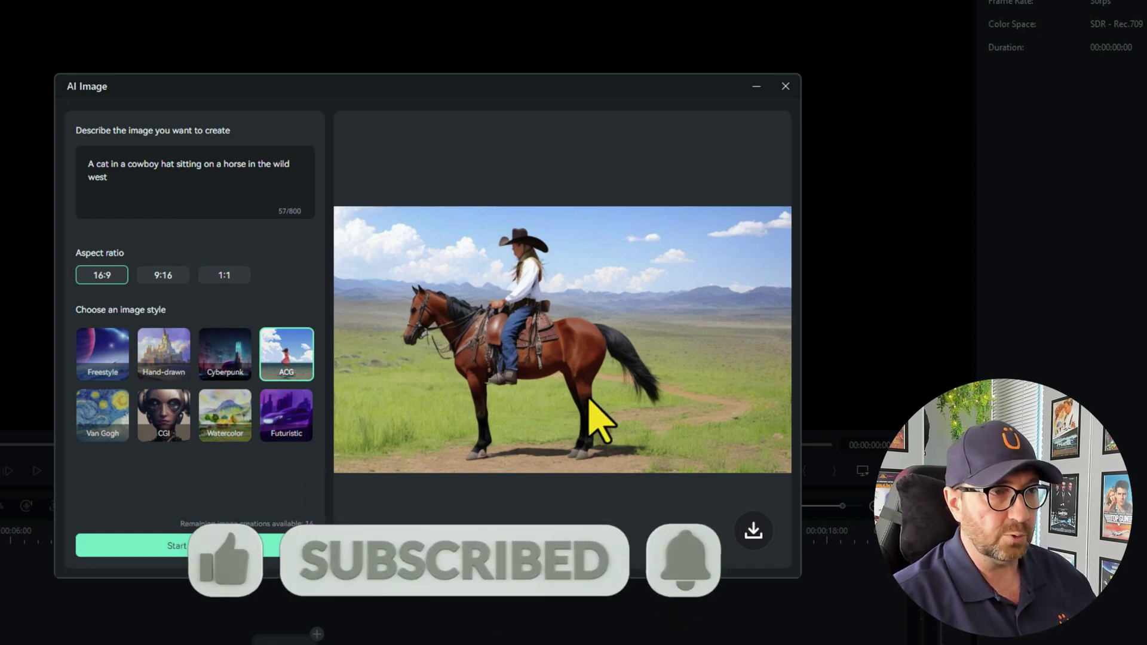
pyautogui.click(102, 418)
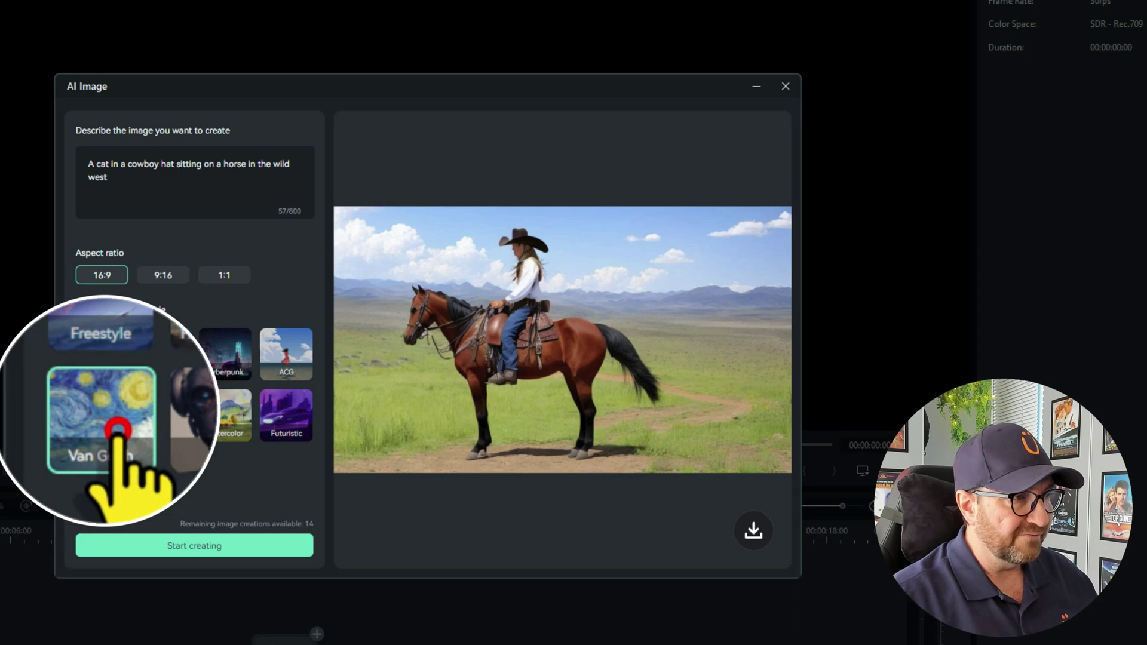
pyautogui.click(190, 541)
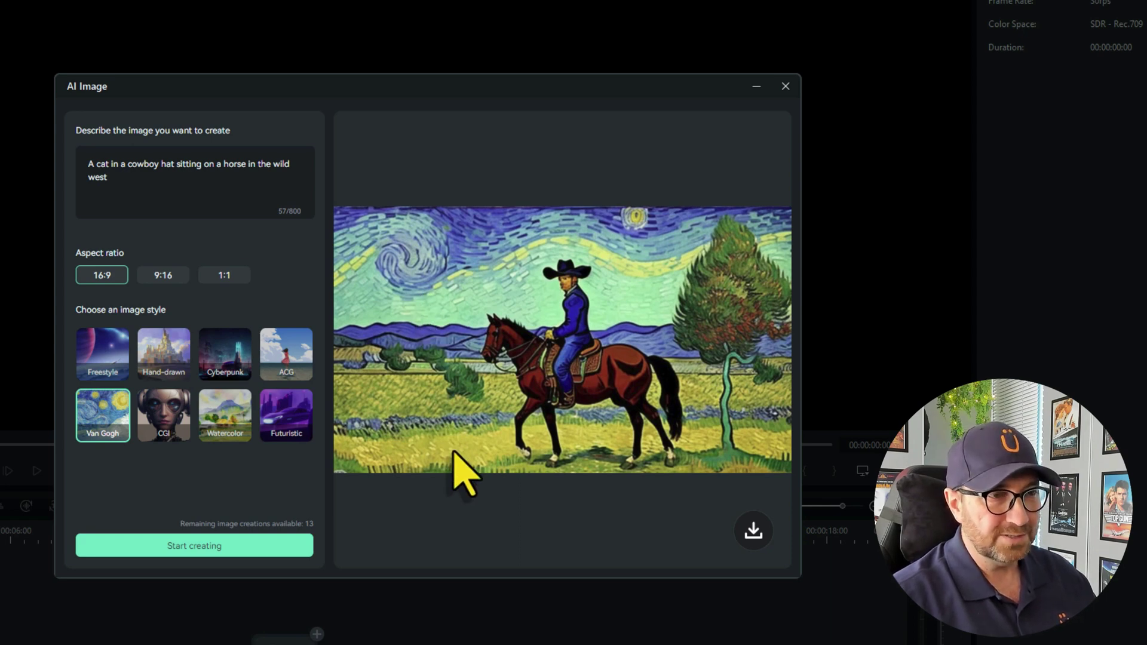
# Generate a CGI version of the cowboy rider image, then a Watercolor version
pyautogui.click(163, 429)
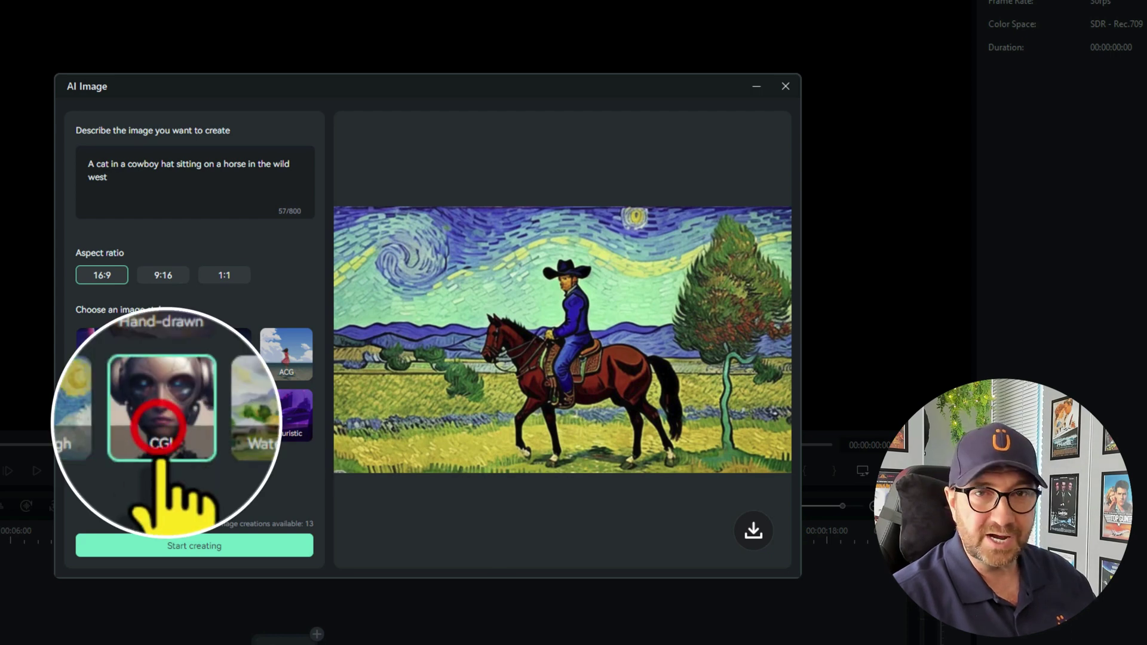
pyautogui.click(175, 545)
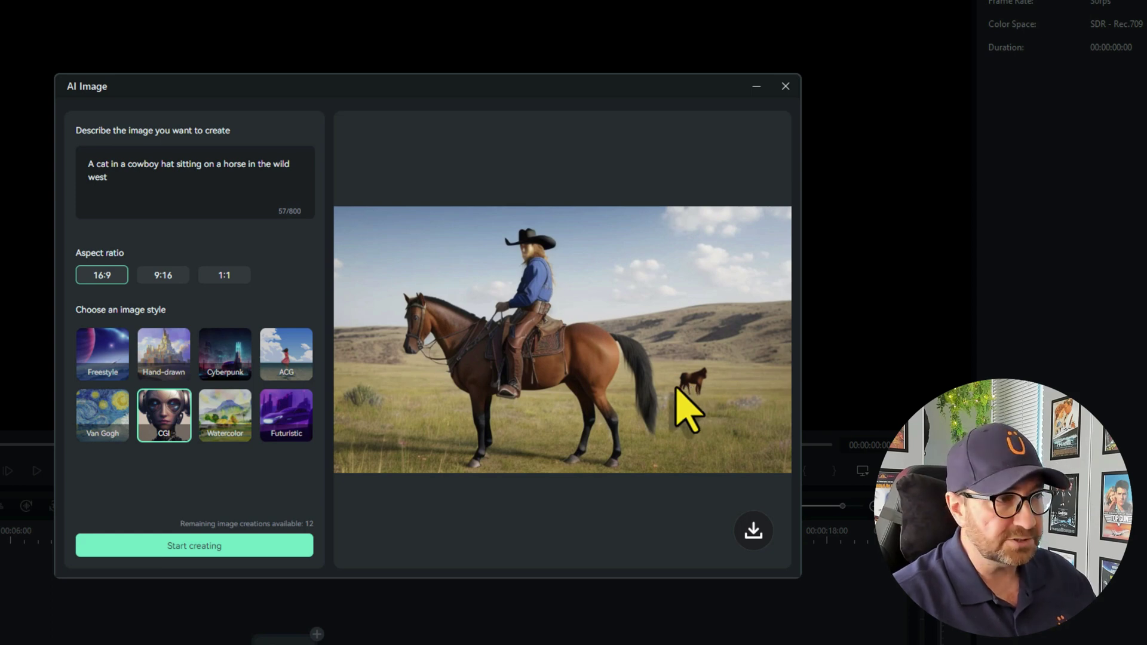
pyautogui.click(222, 419)
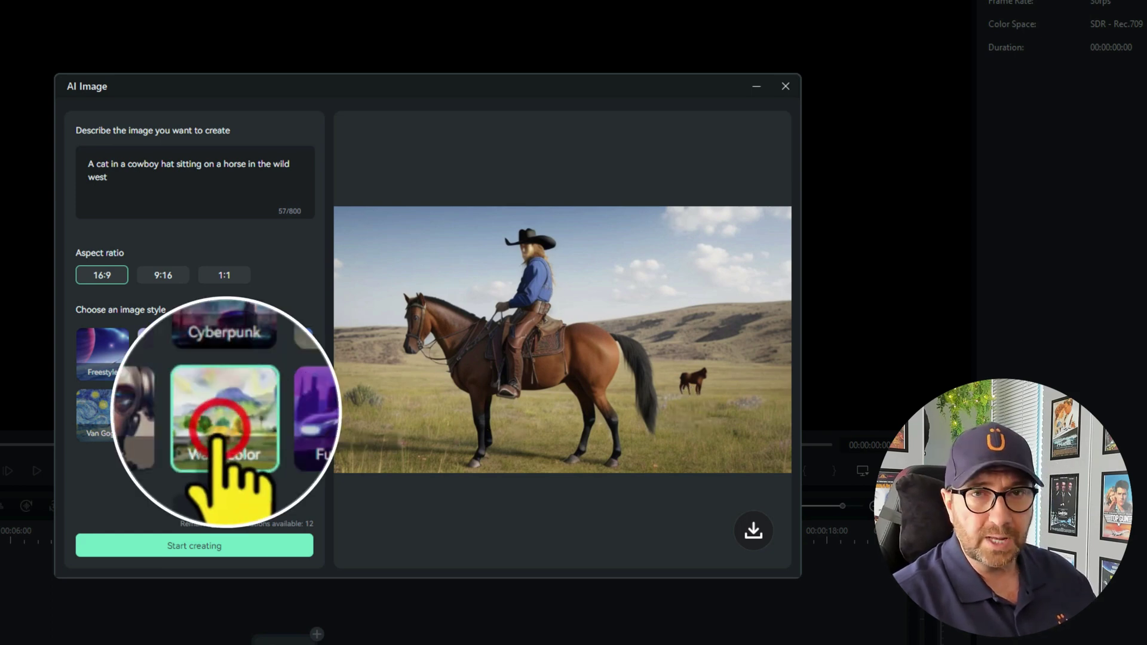
pyautogui.click(180, 545)
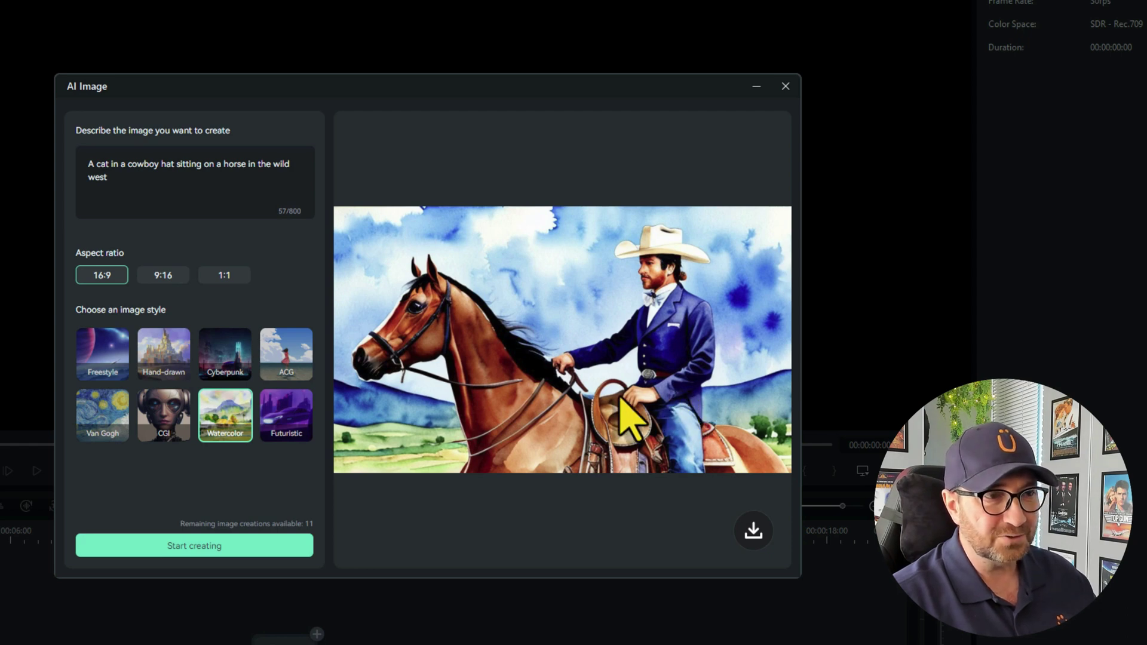
# Create a Futuristic-style version, which now shows two cowboys on horseback
pyautogui.click(289, 421)
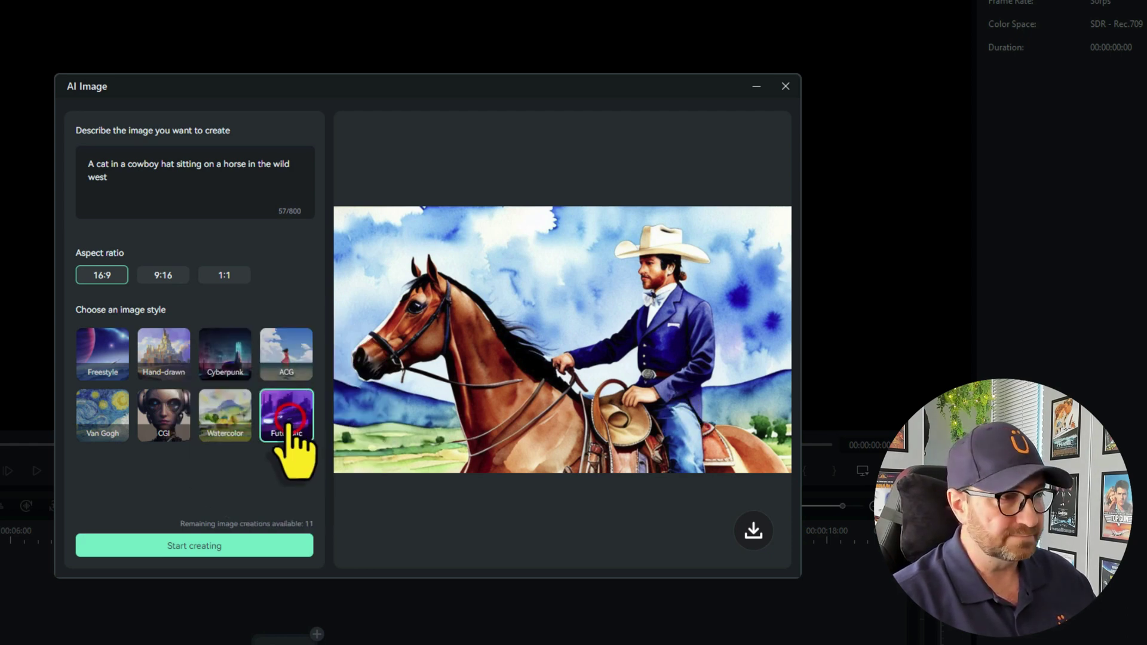
pyautogui.click(189, 543)
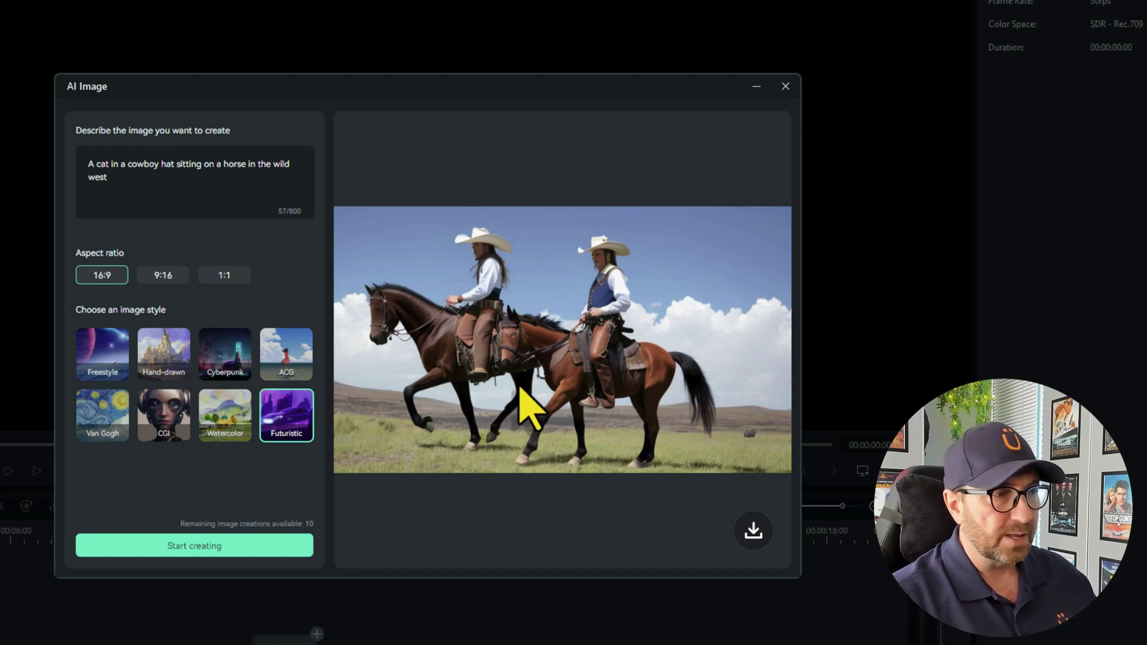
# Download the two-cowboys image into Project Media and review its file properties
pyautogui.click(752, 528)
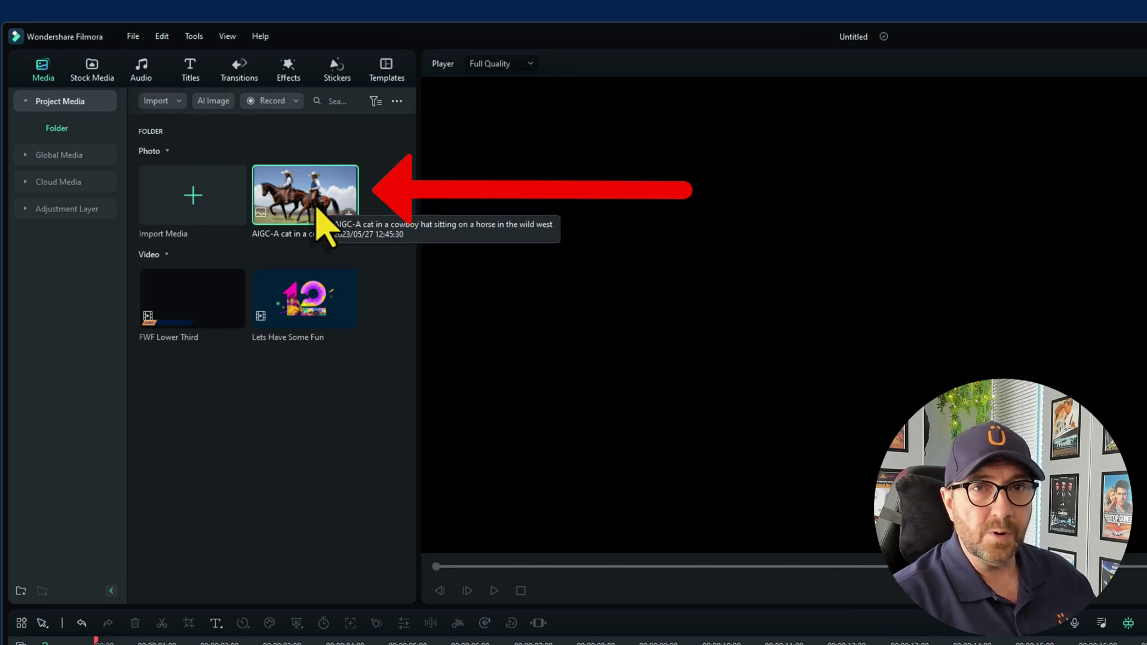
pyautogui.rightClick(318, 213)
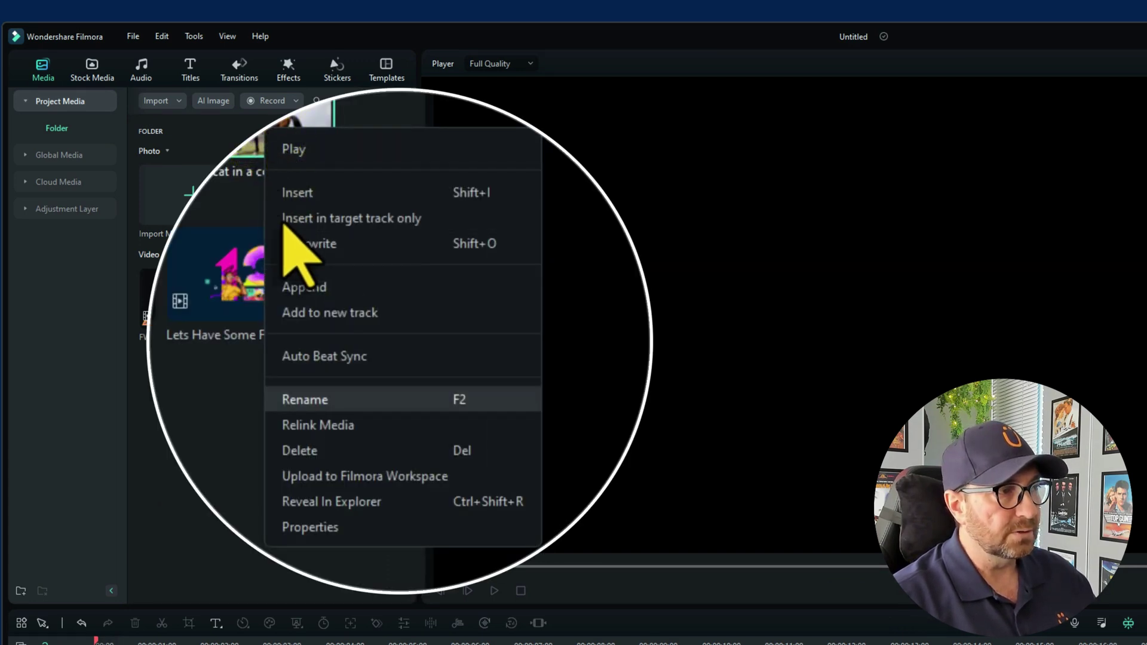
pyautogui.click(342, 526)
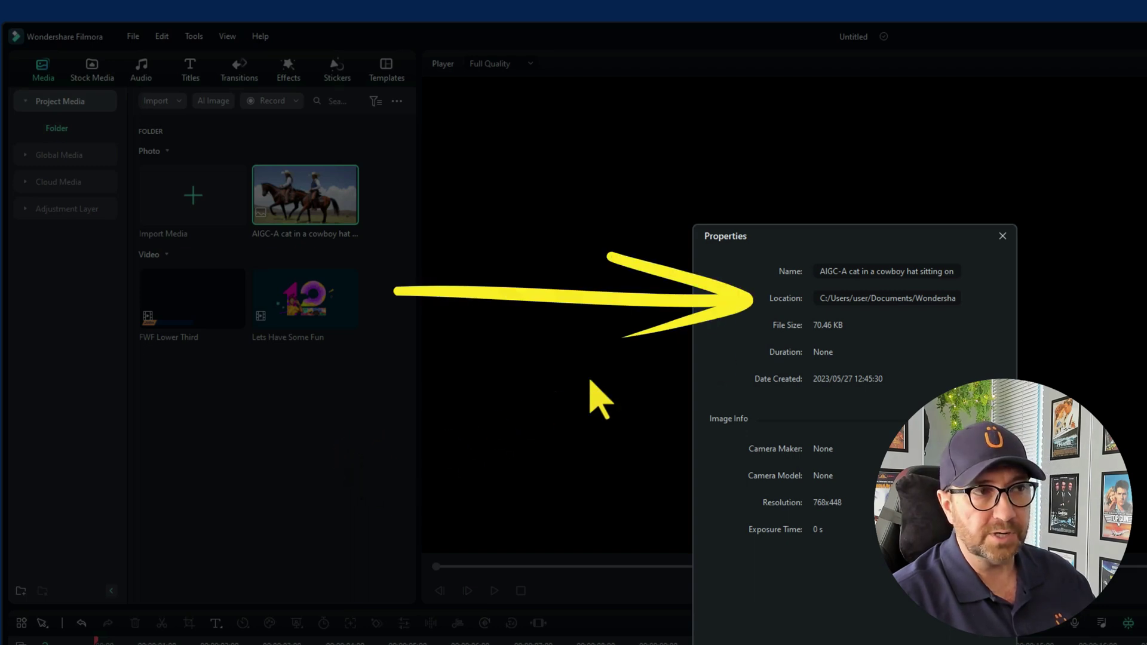
pyautogui.click(1002, 236)
# Drag the AIGC image from Project Media onto the timeline as a roughly 4-second clip
pyautogui.moveTo(313, 179); pyautogui.dragTo(63, 601)
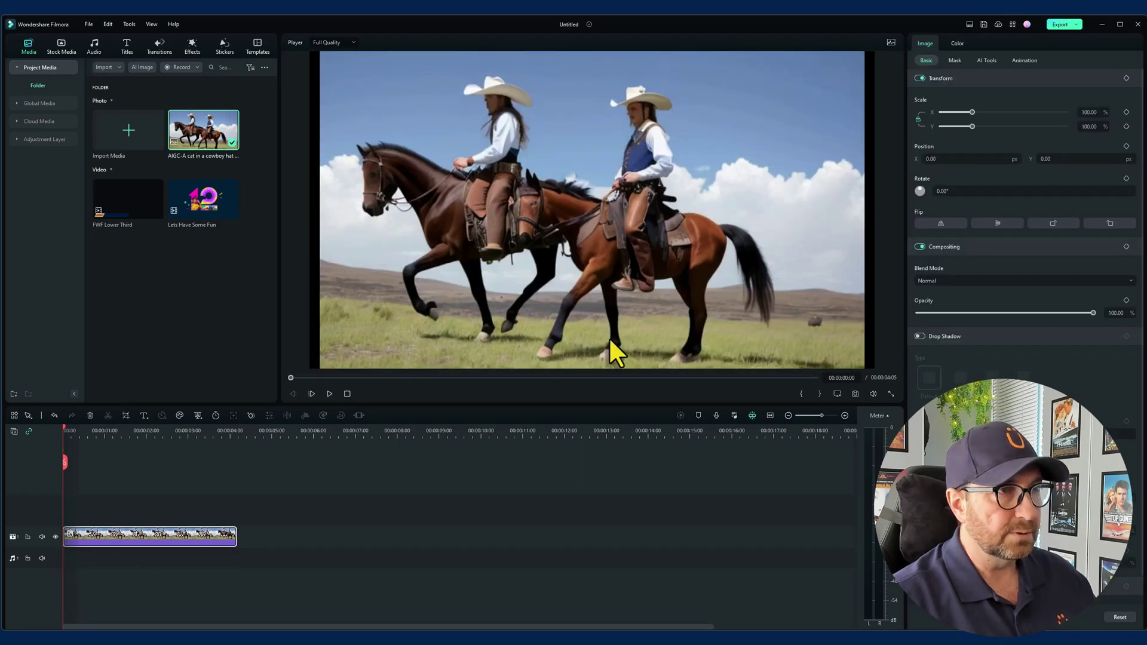